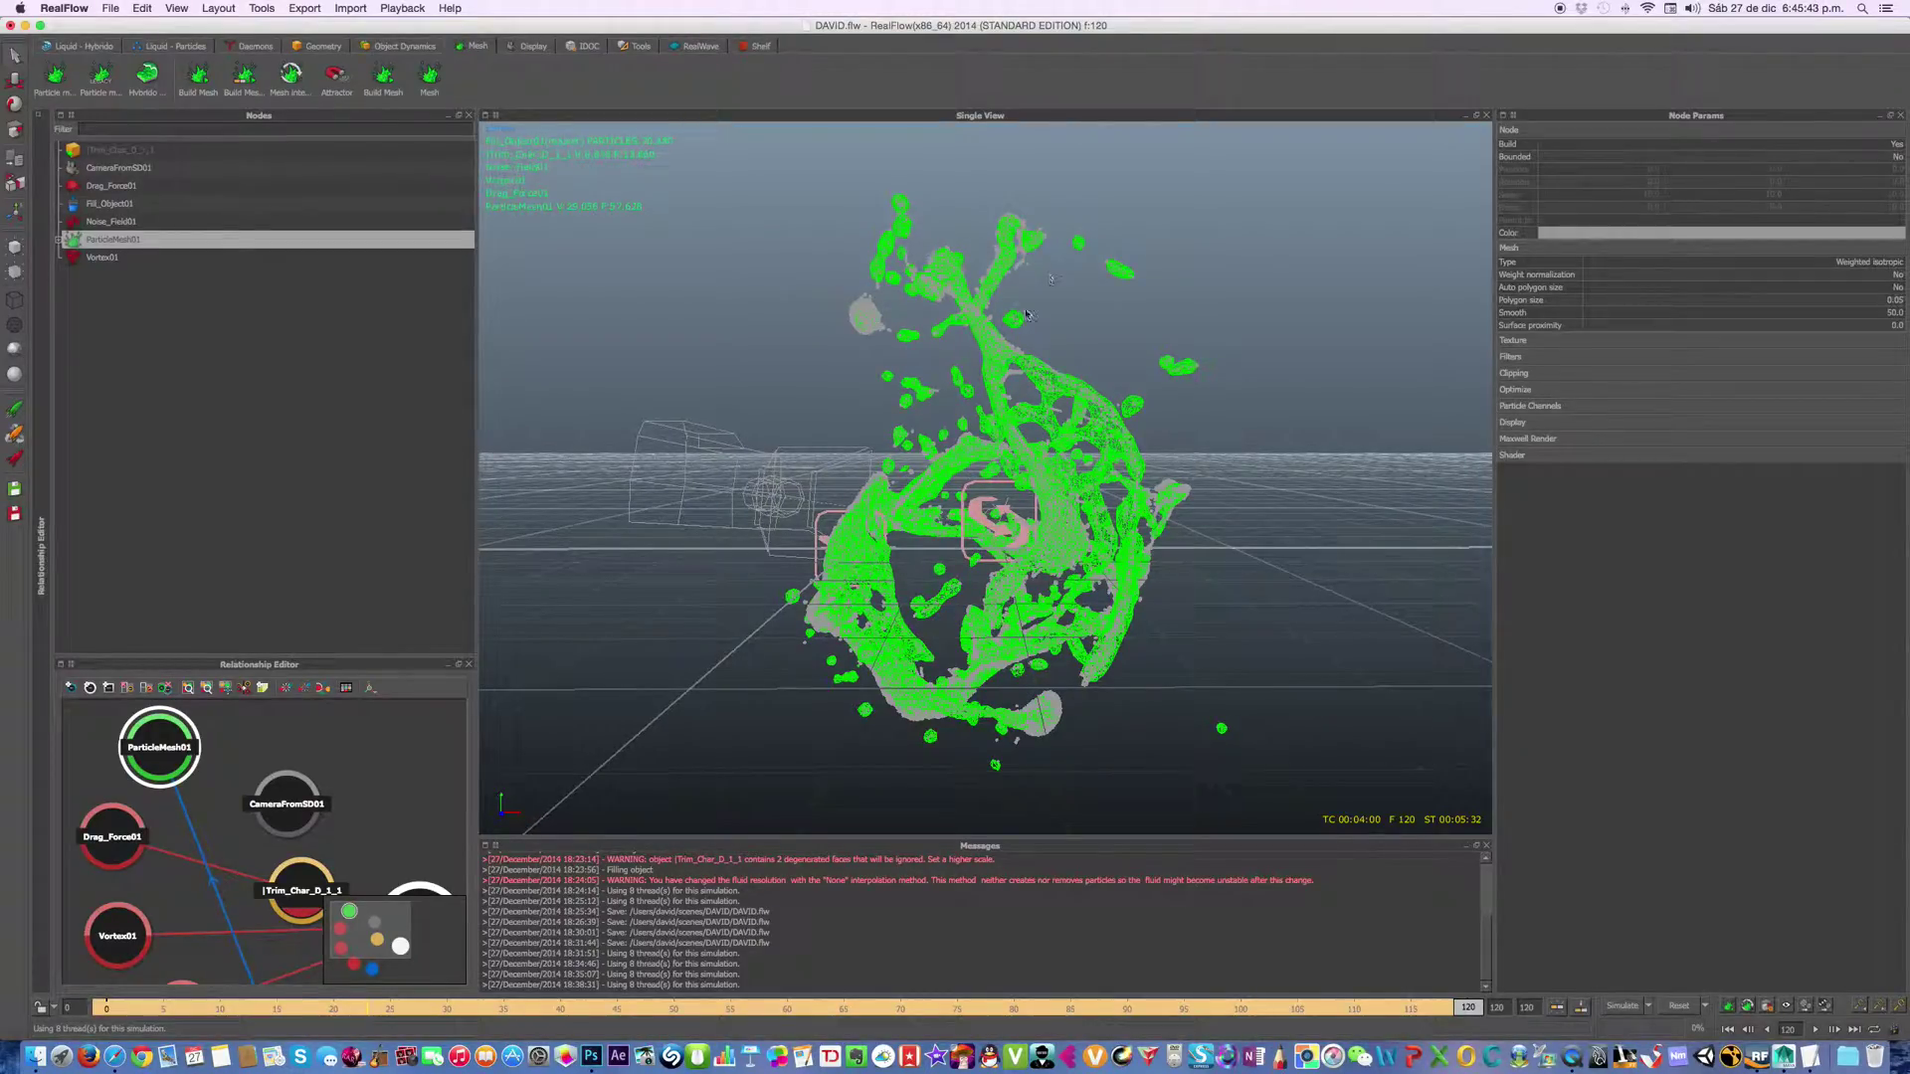
Hide the Vortex01, Noise_Field01 and Drag_Force01 daemons in the viewport
left_click_drag(1036, 270, 1194, 408, "alt")
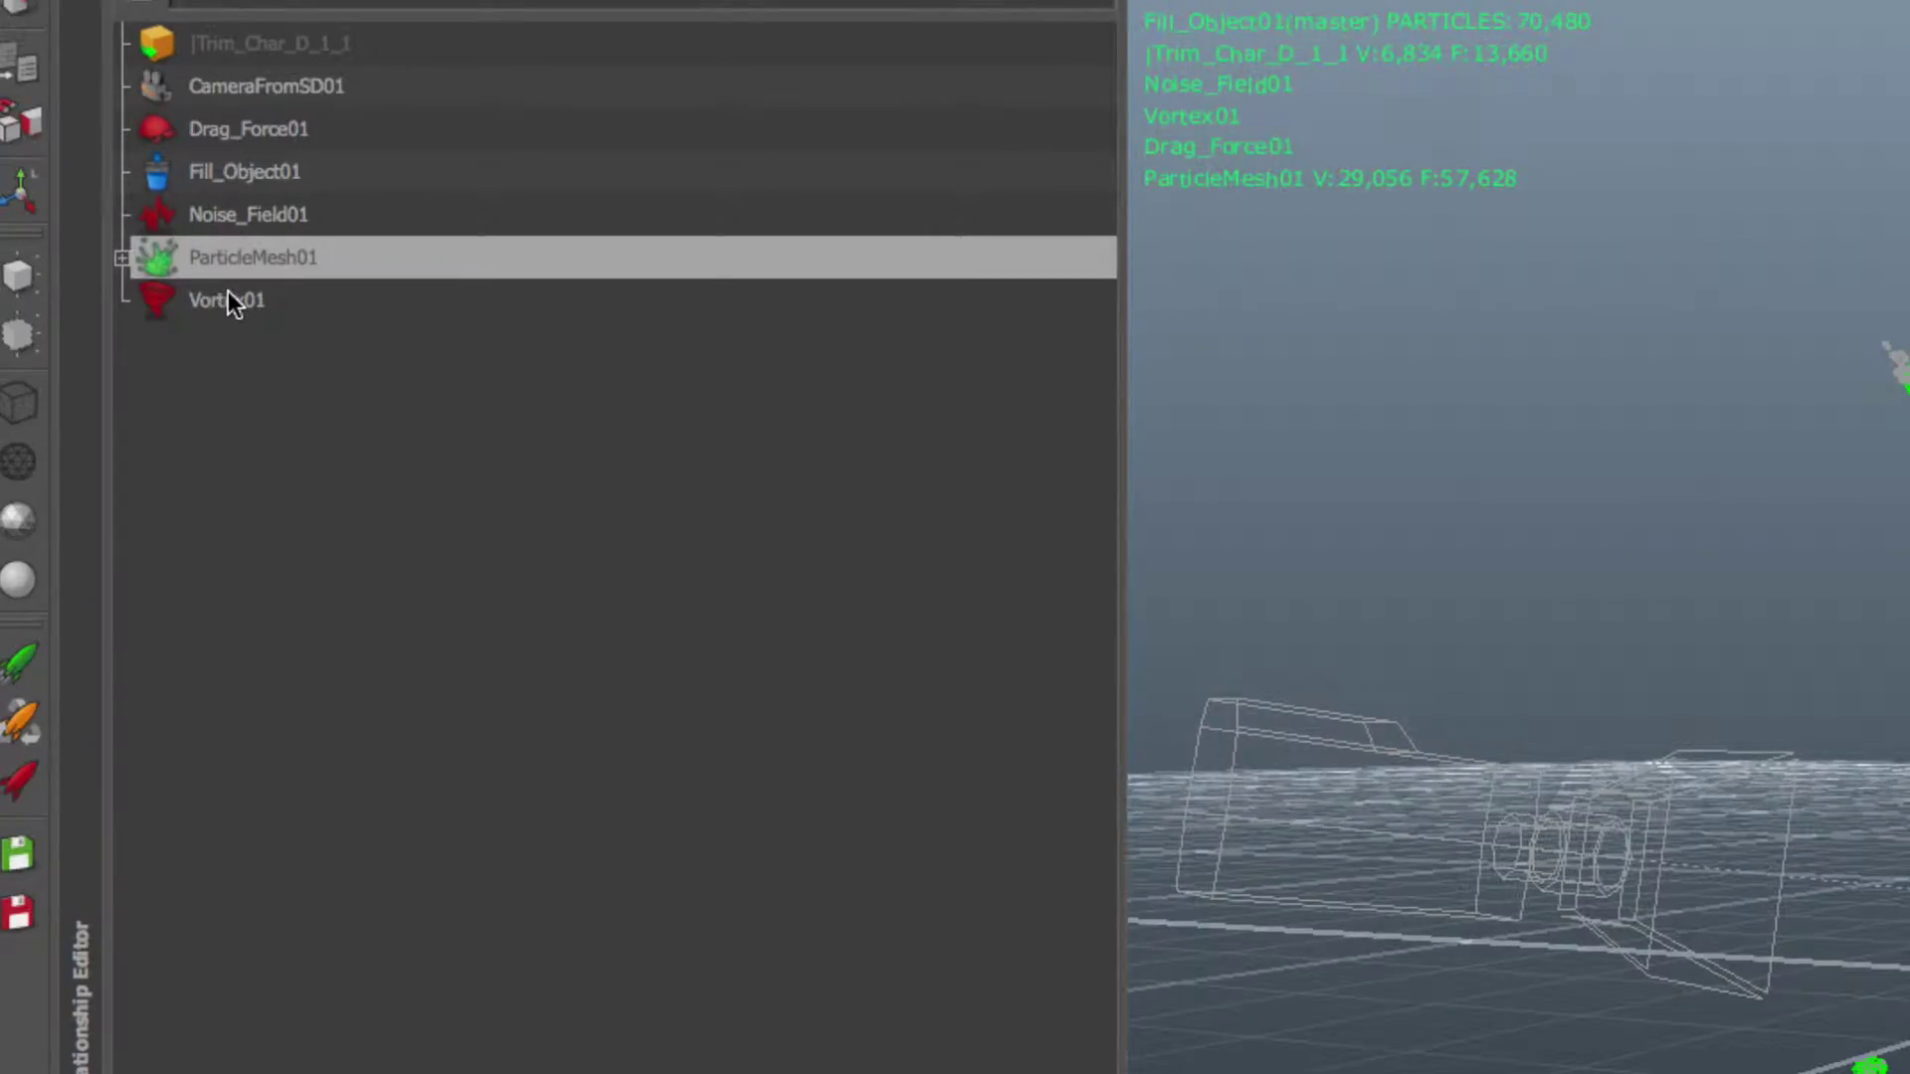
left_click(229, 301)
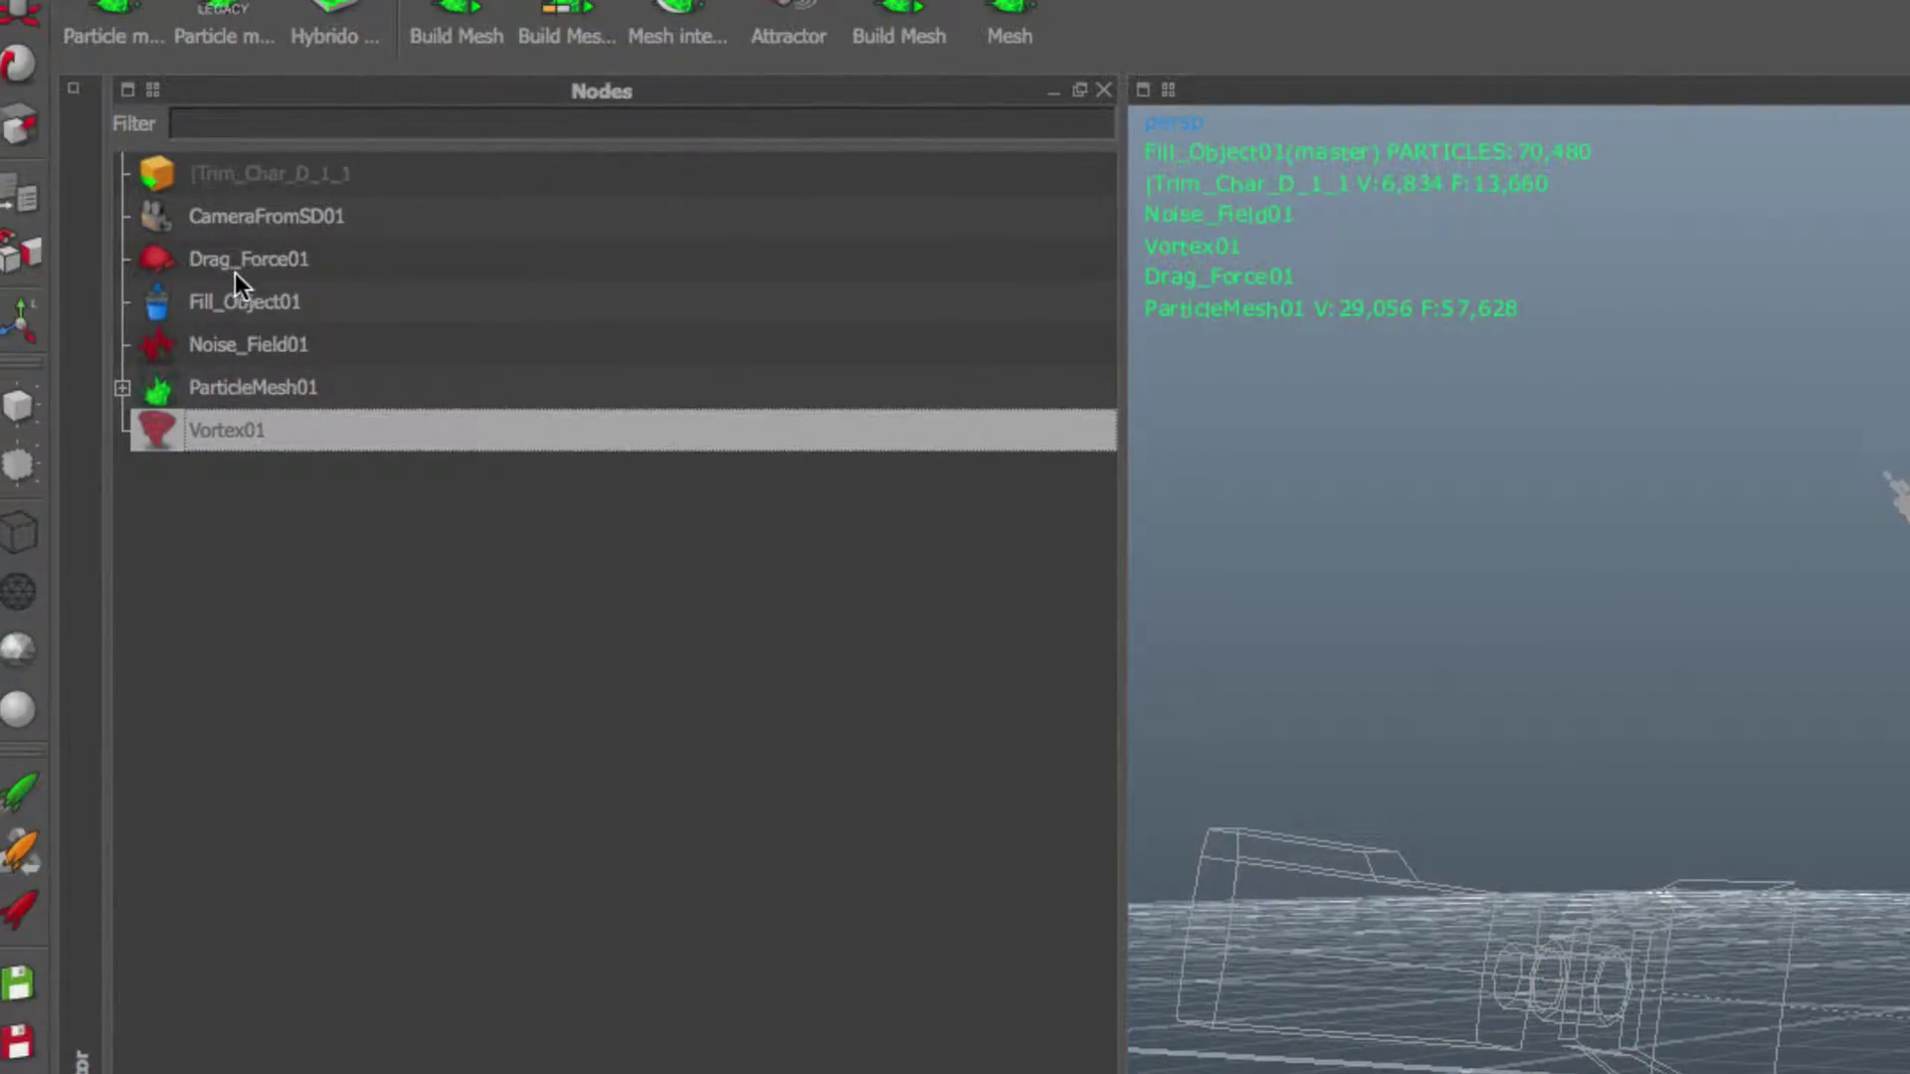
left_click(230, 344, "ctrl")
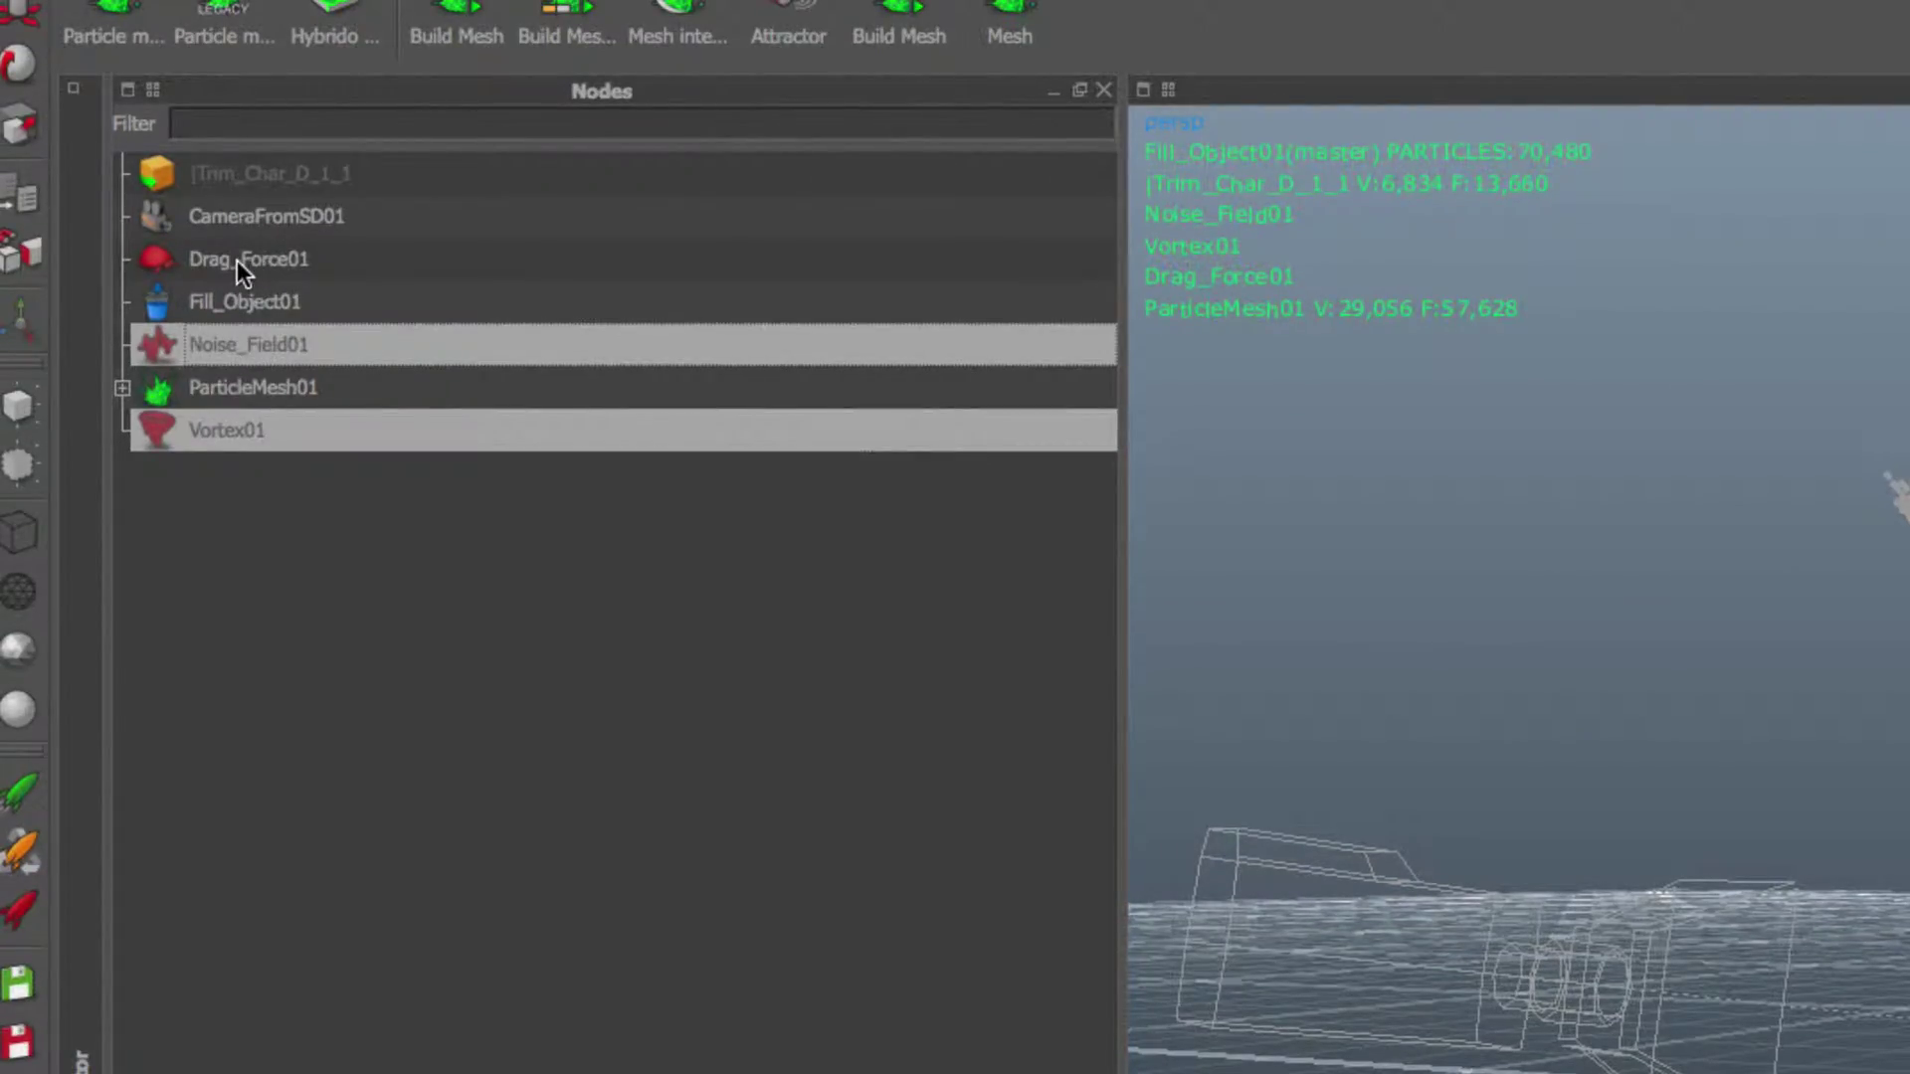
left_click(237, 260, "ctrl")
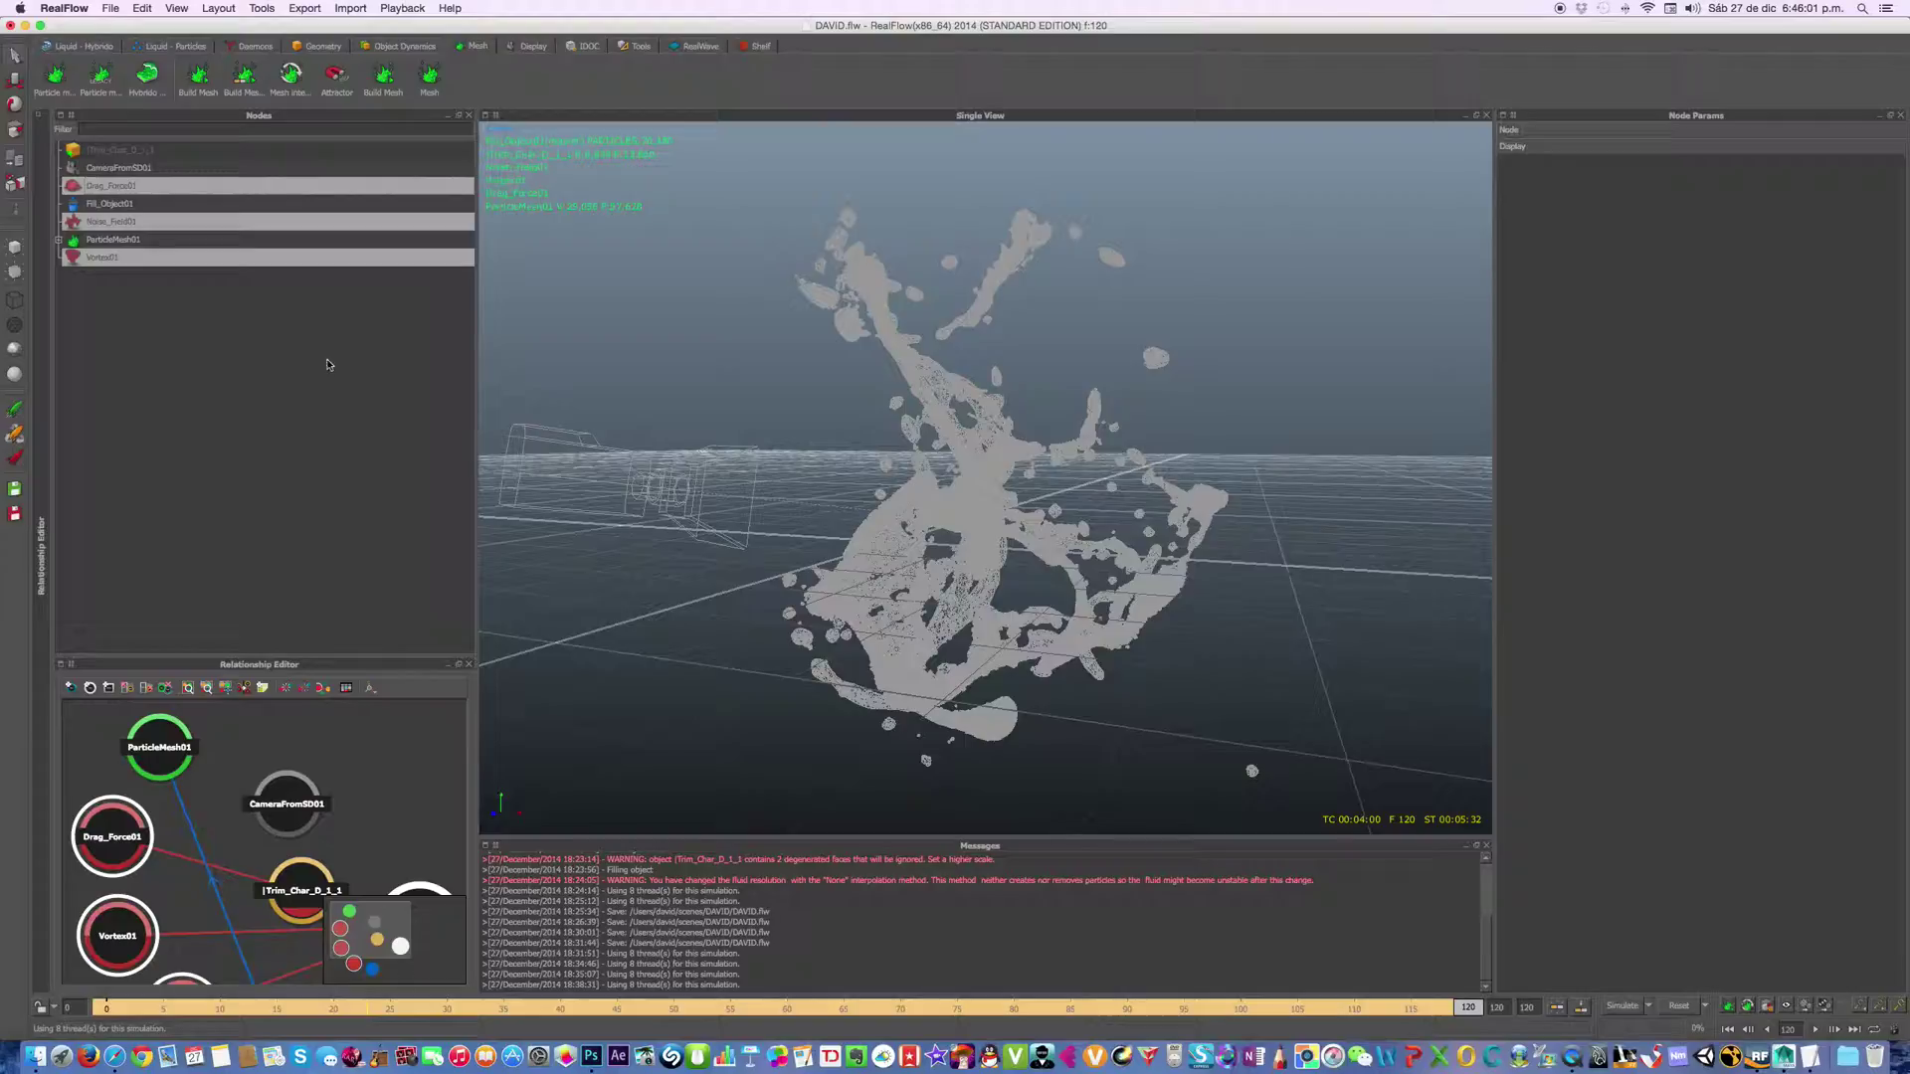
Change the display of ParticleMesh01 to Smooth Shaded
left_click_drag(945, 486, 938, 425, "alt")
left_click(1041, 468)
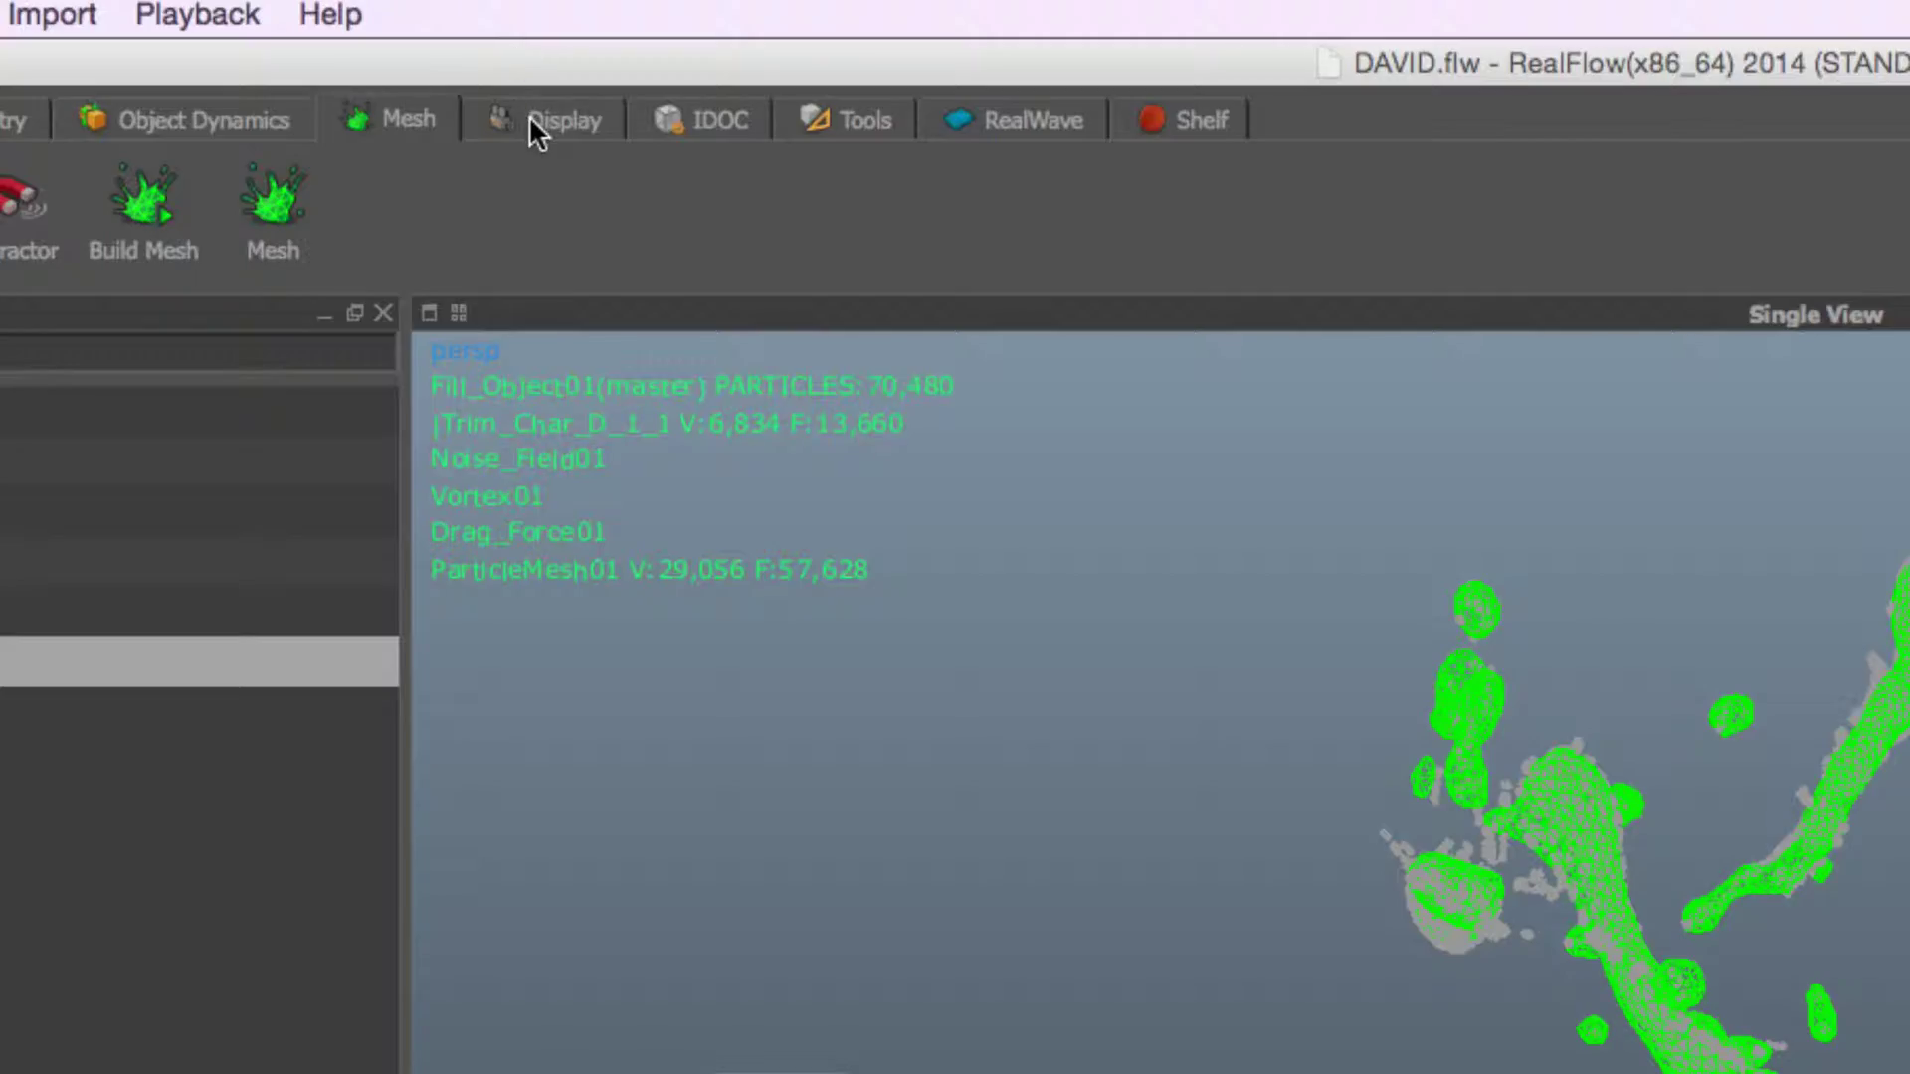
left_click(527, 47)
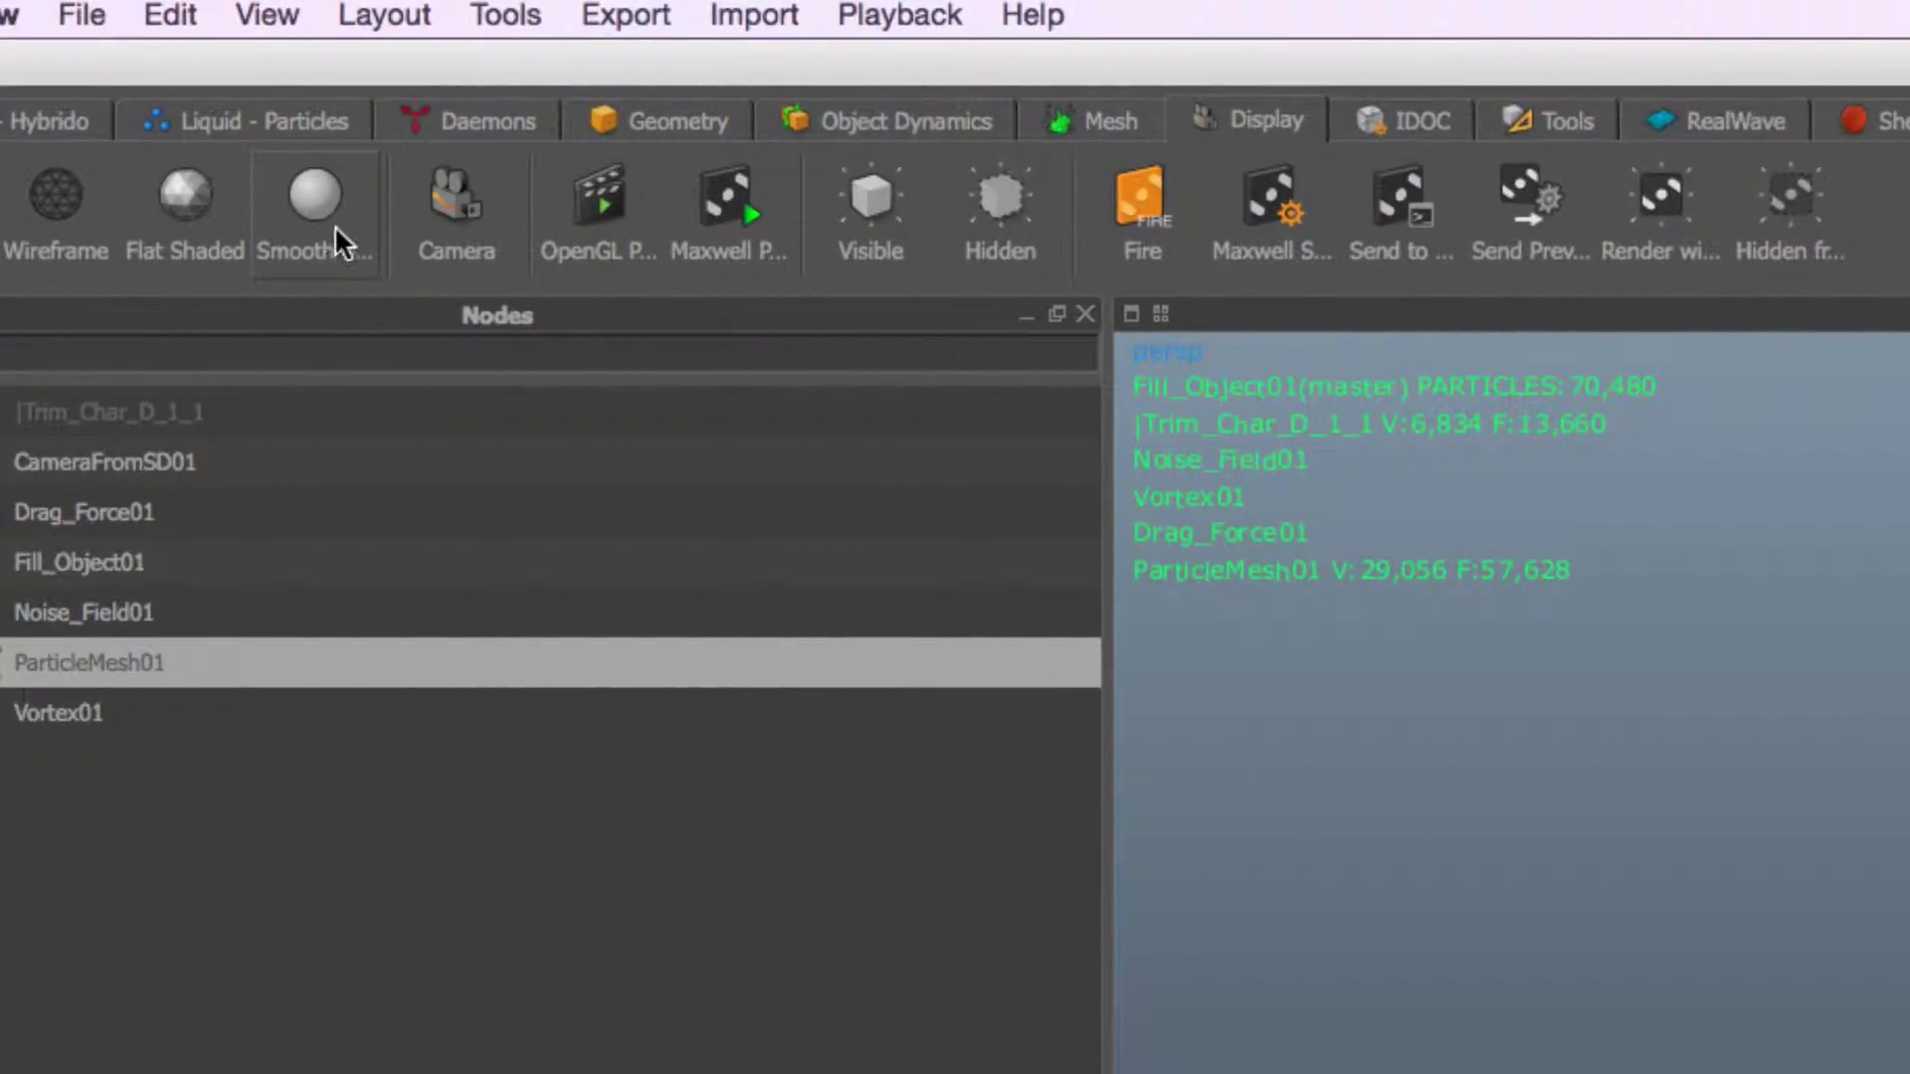
left_click(339, 242)
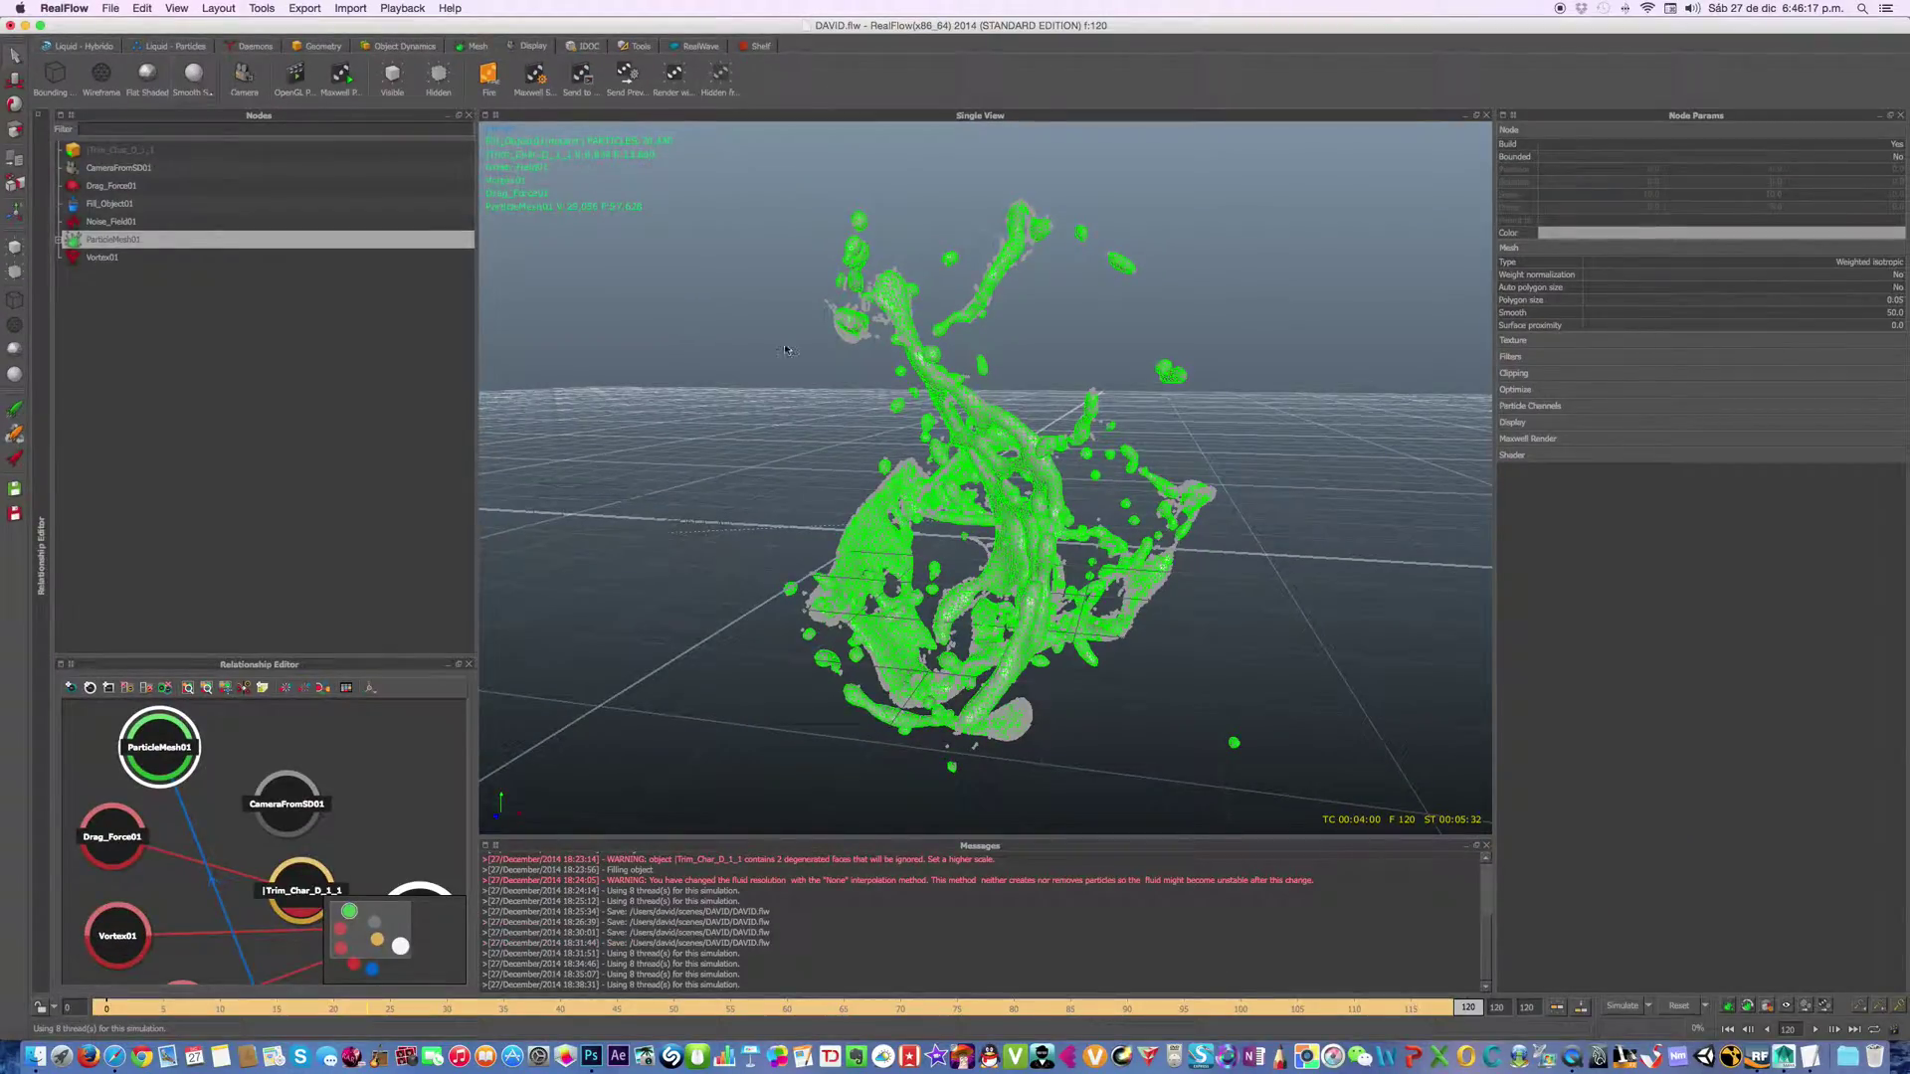
Hide the Fill_Object01 particles in the viewport and return the timeline to frame 0
left_click(981, 413)
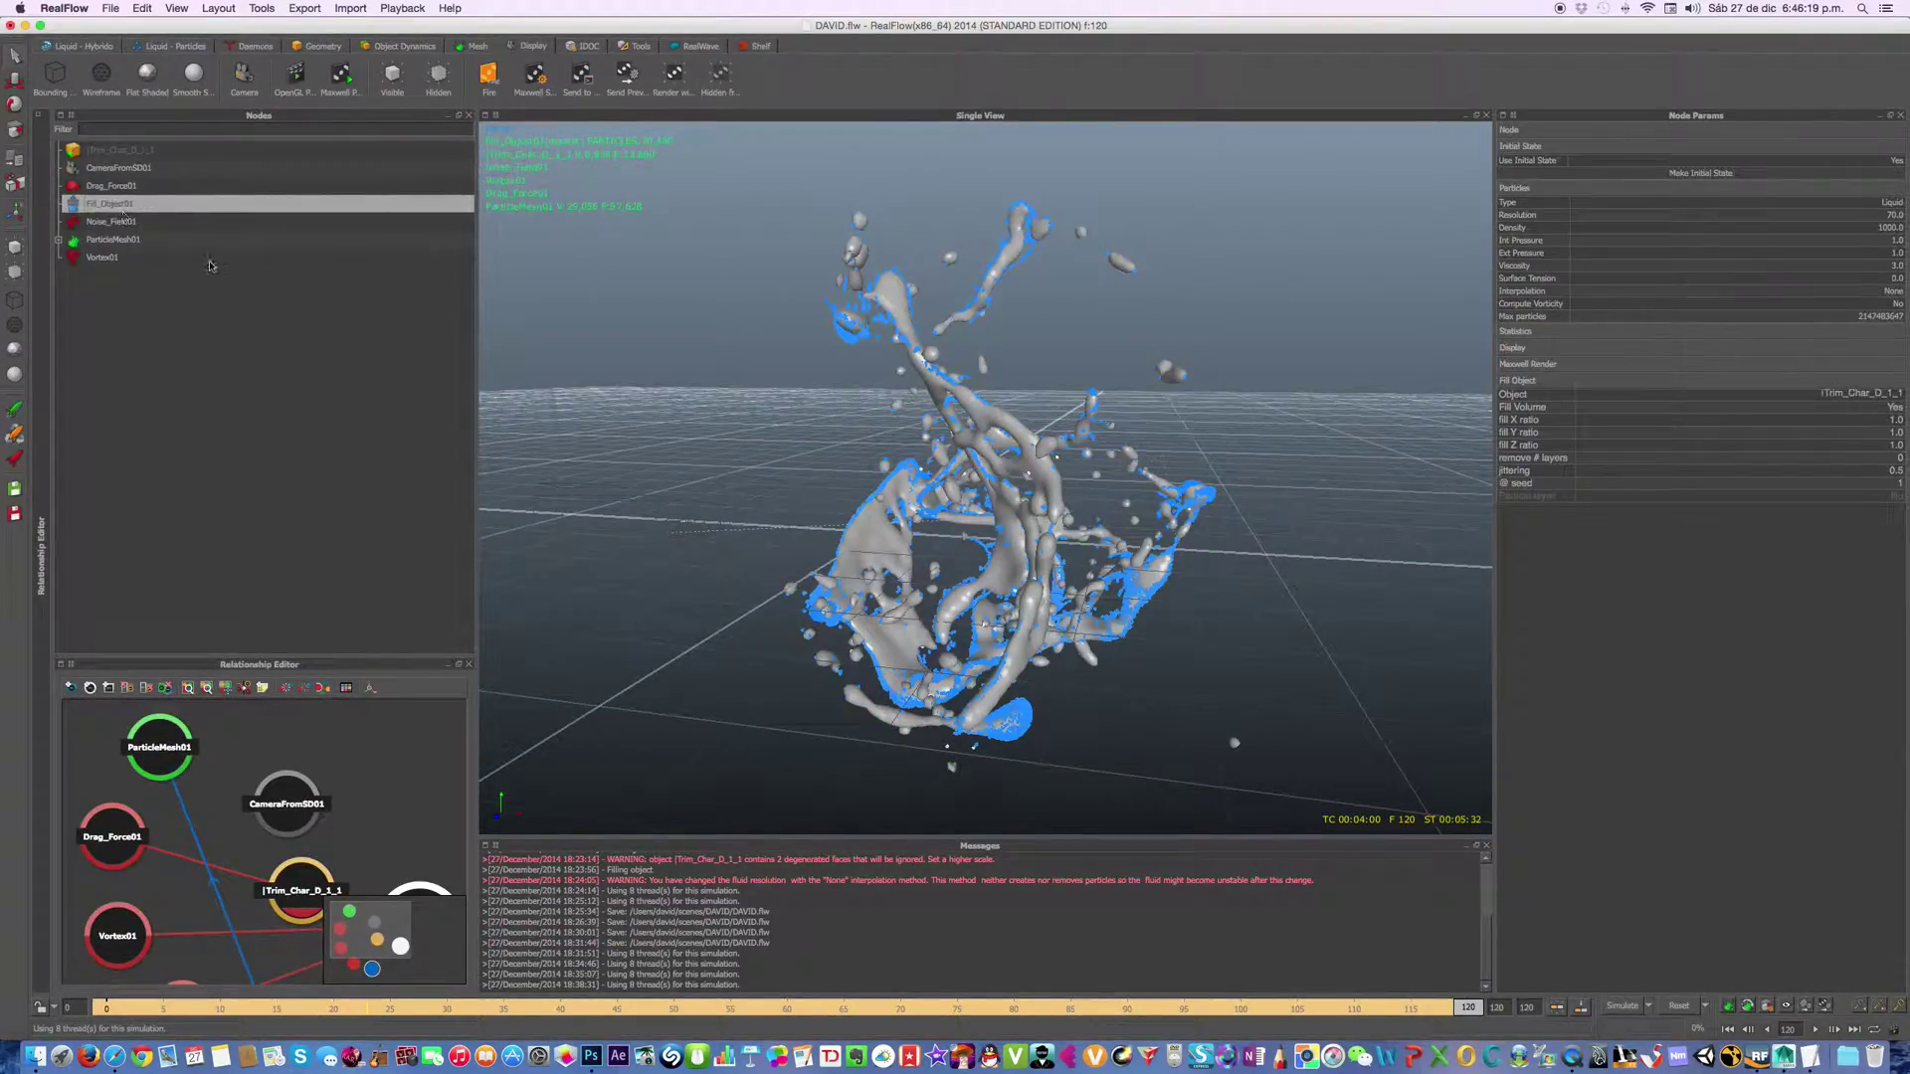
left_click_drag(981, 413, 723, 424, "alt")
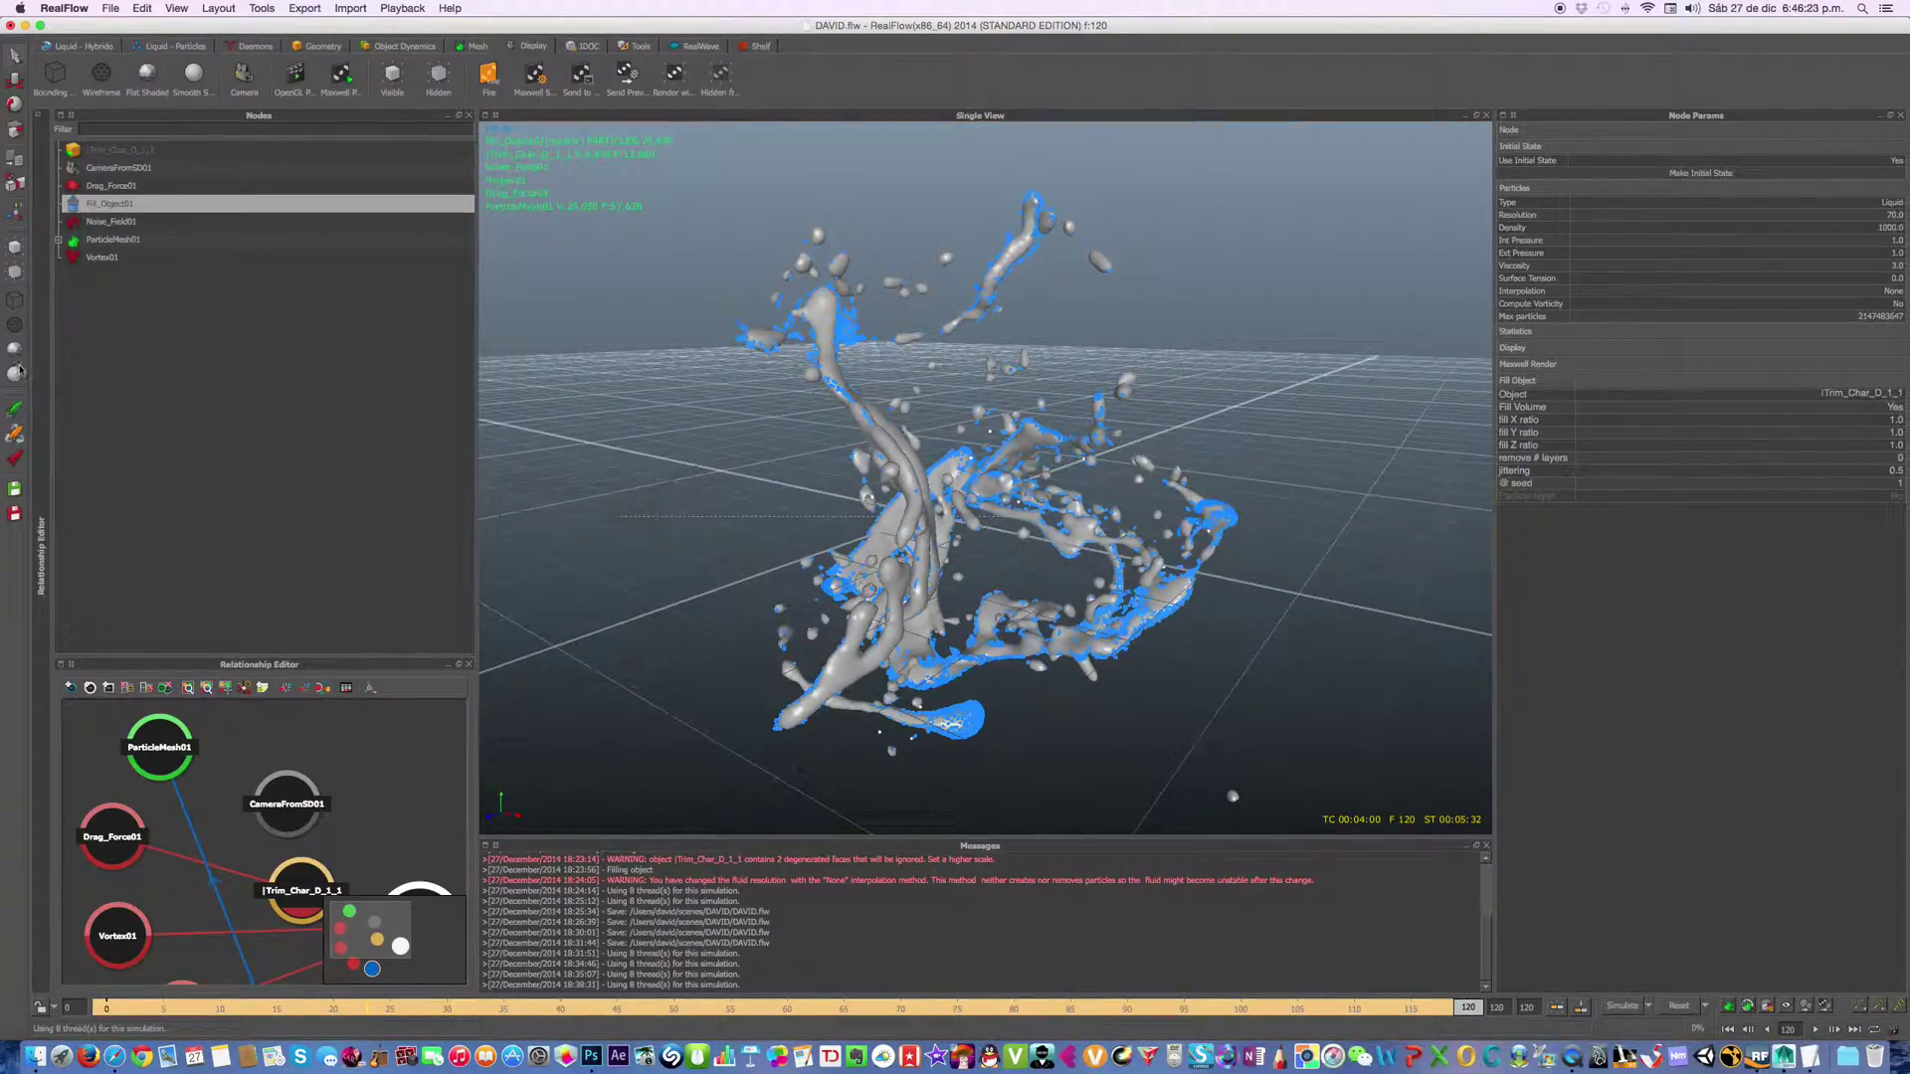
key("ctrl+h")
left_click_drag(866, 456, 1065, 484, "alt")
left_click_drag(1469, 1008, 5, 900)
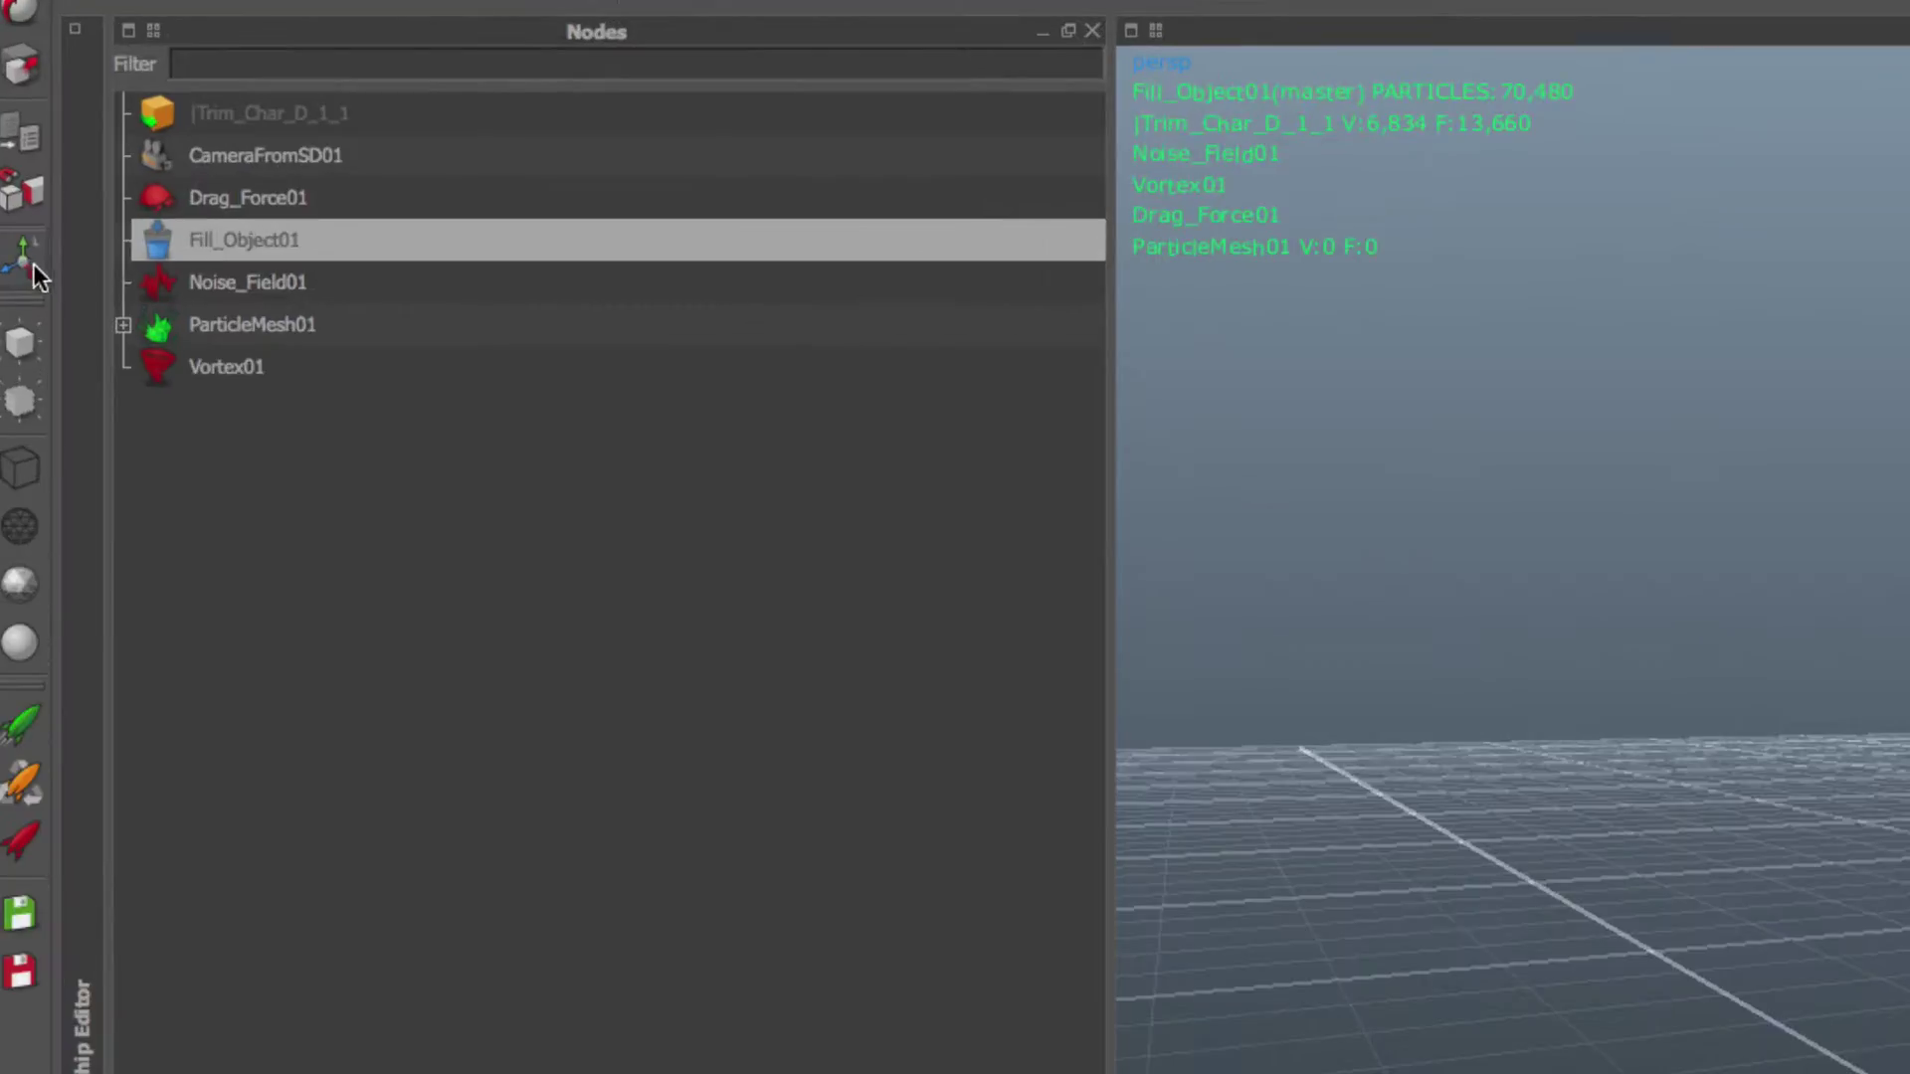
Open the Field and Particle filter parameters of the Fill_Object01 node nested under ParticleMesh01
left_click(125, 326)
left_click(290, 366)
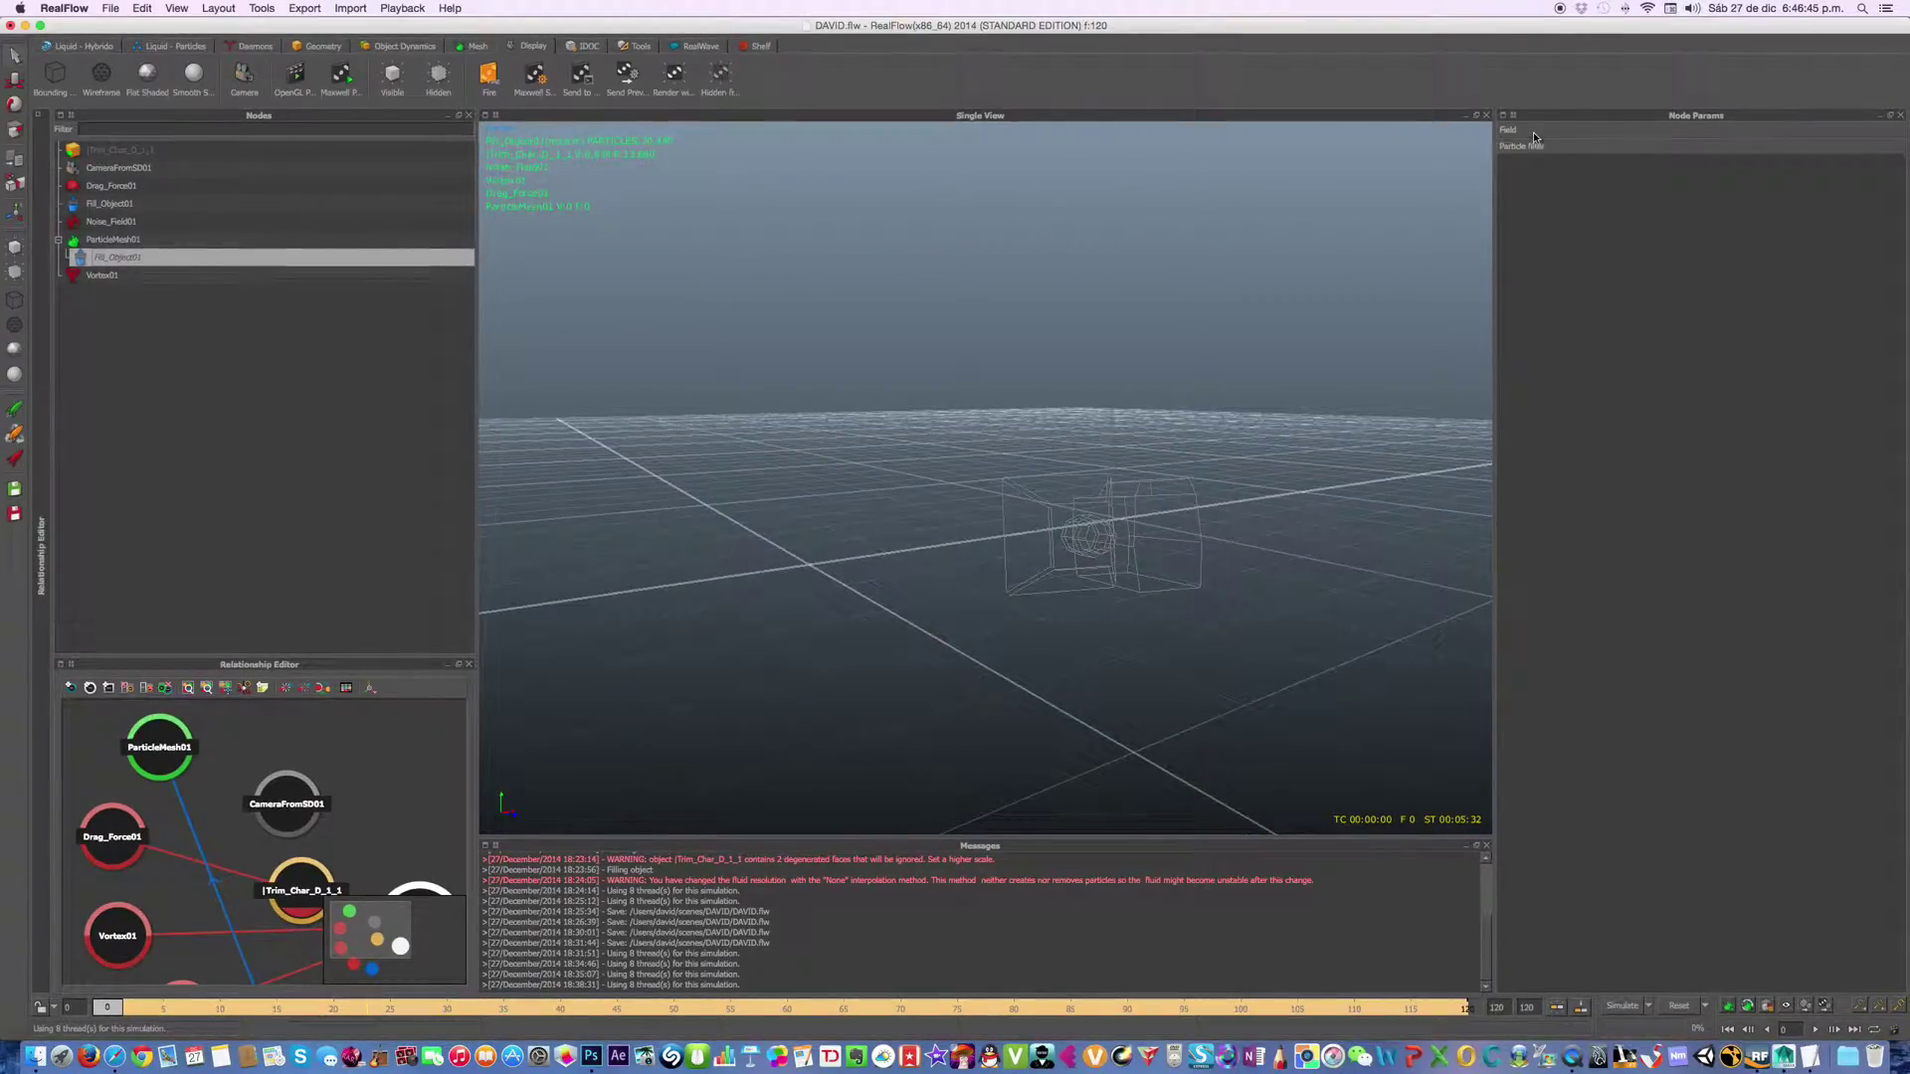
left_click(1532, 130)
left_click(1544, 174)
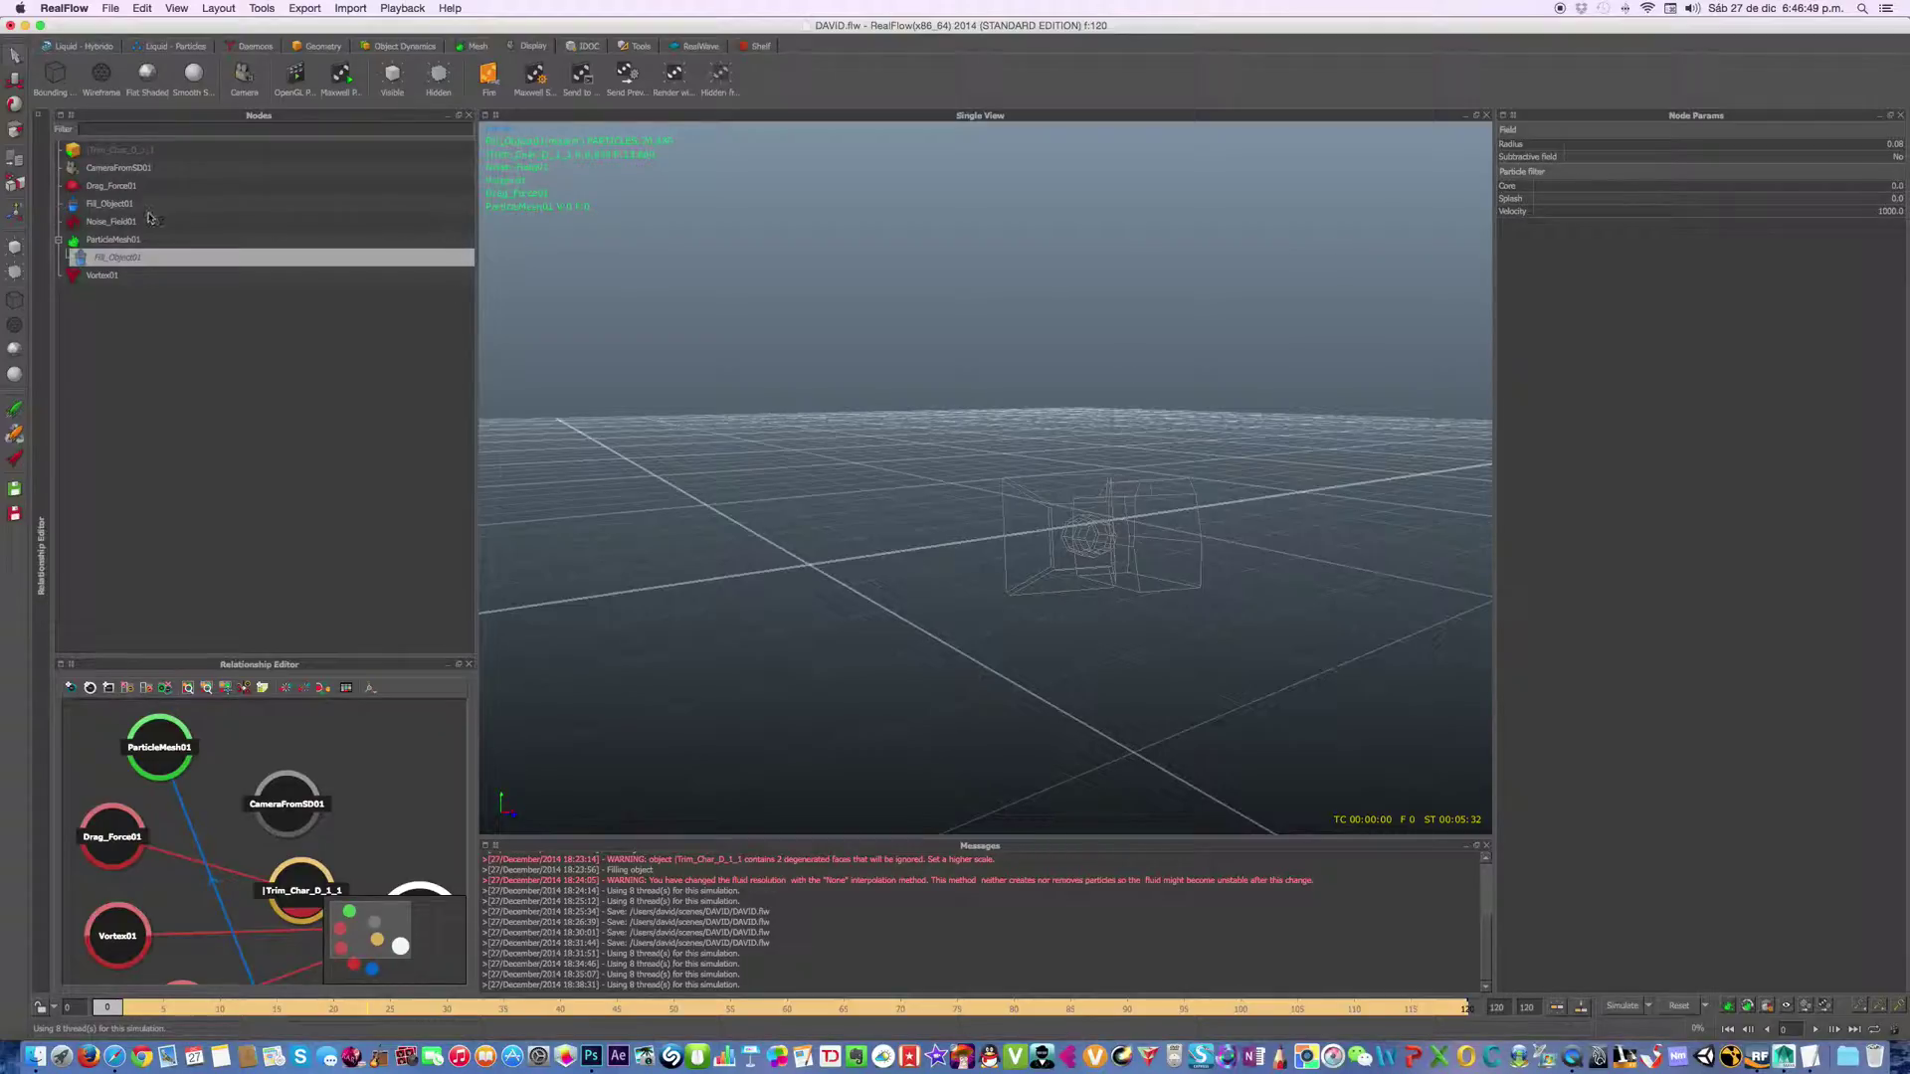
Set the Fill_Object01 emitter's viscosity to 7.0 and its surface tension to 4.0
left_click(130, 205)
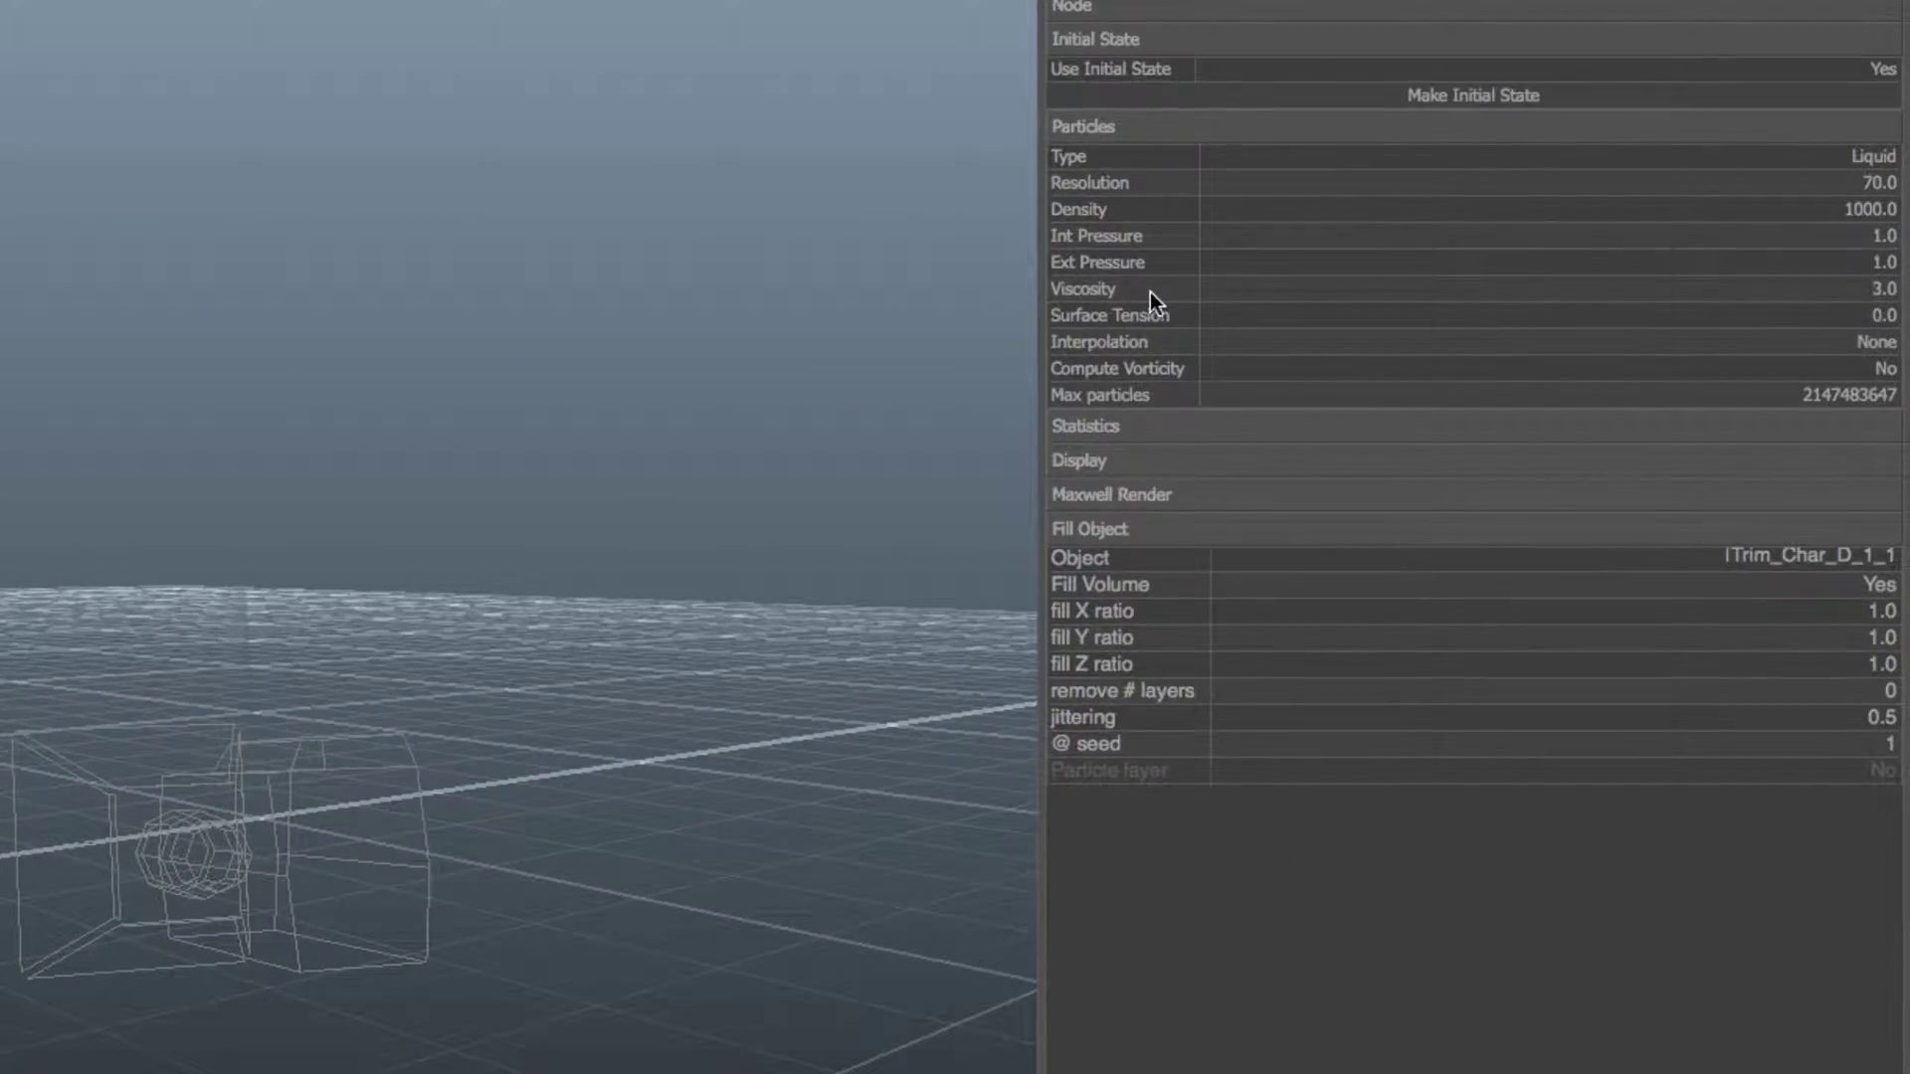
left_click(1887, 293)
key("BackSpace")
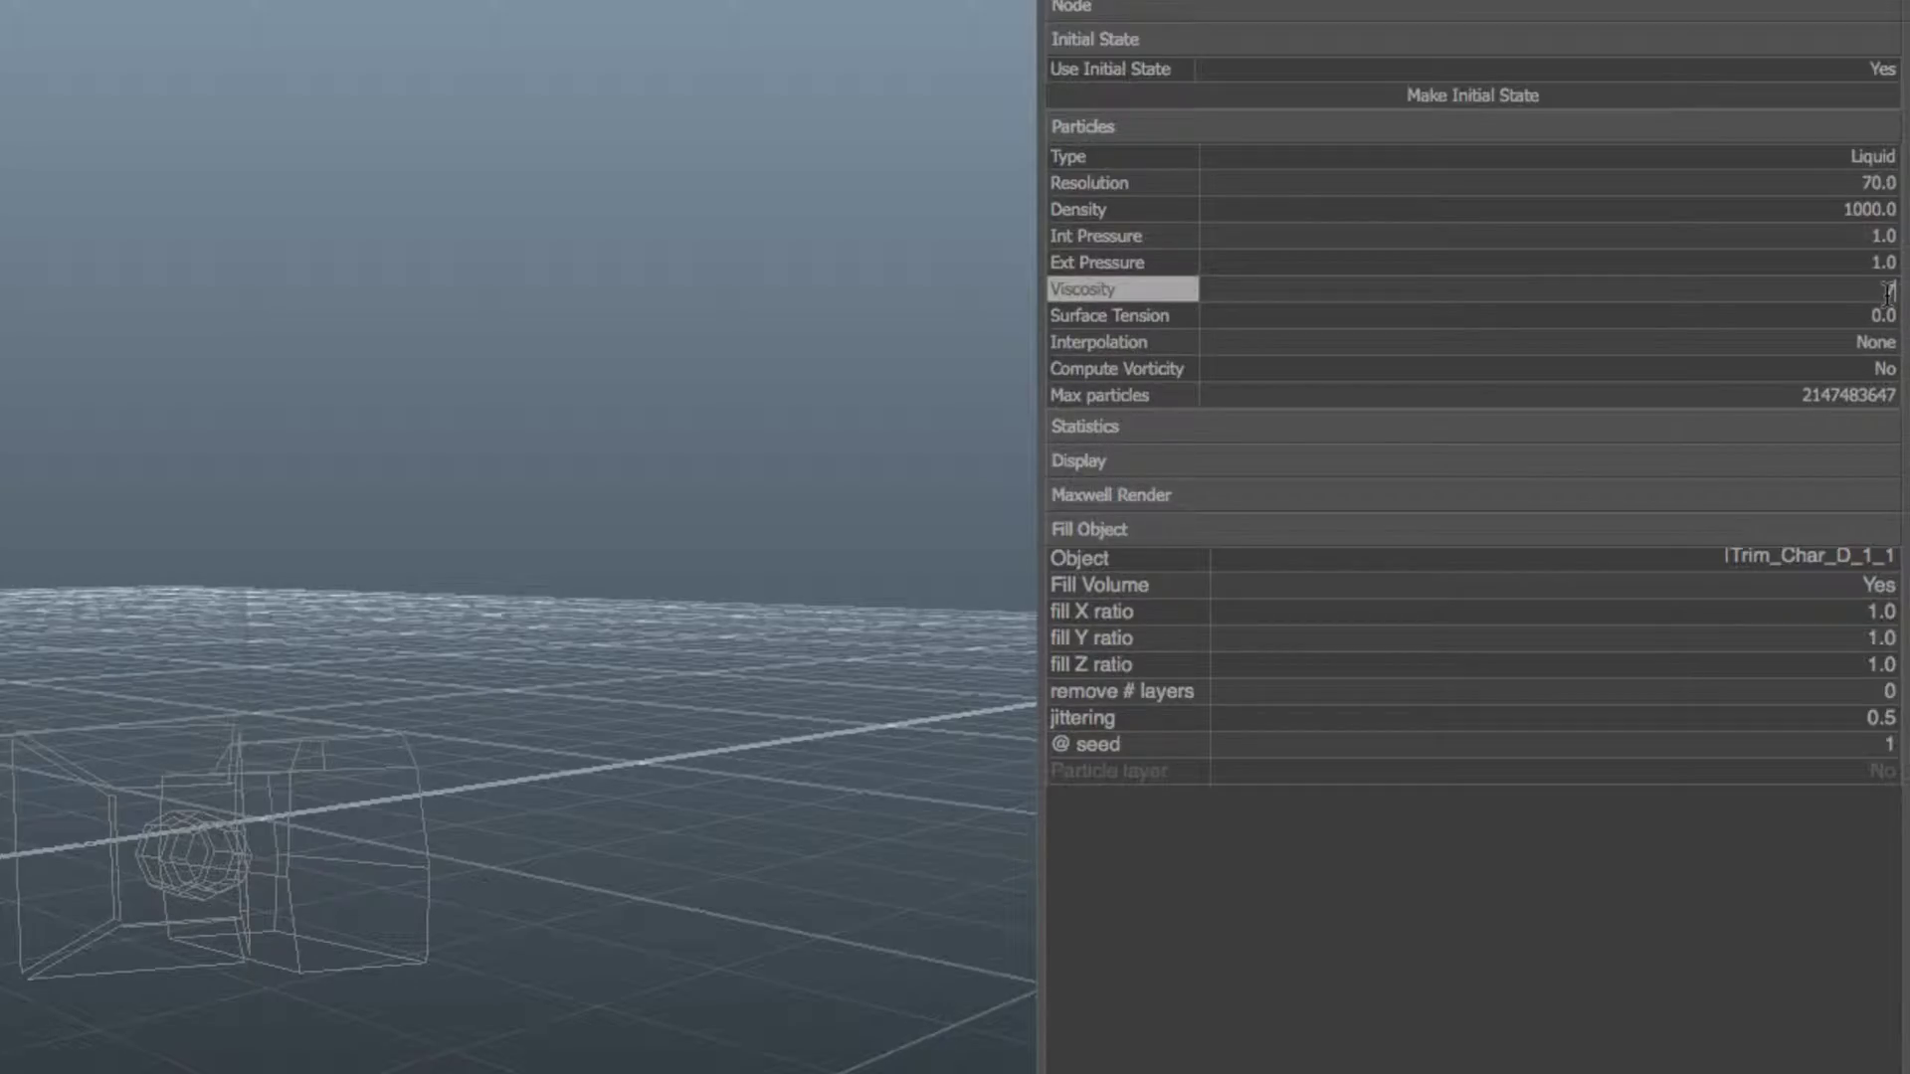
type("1")
key("Return")
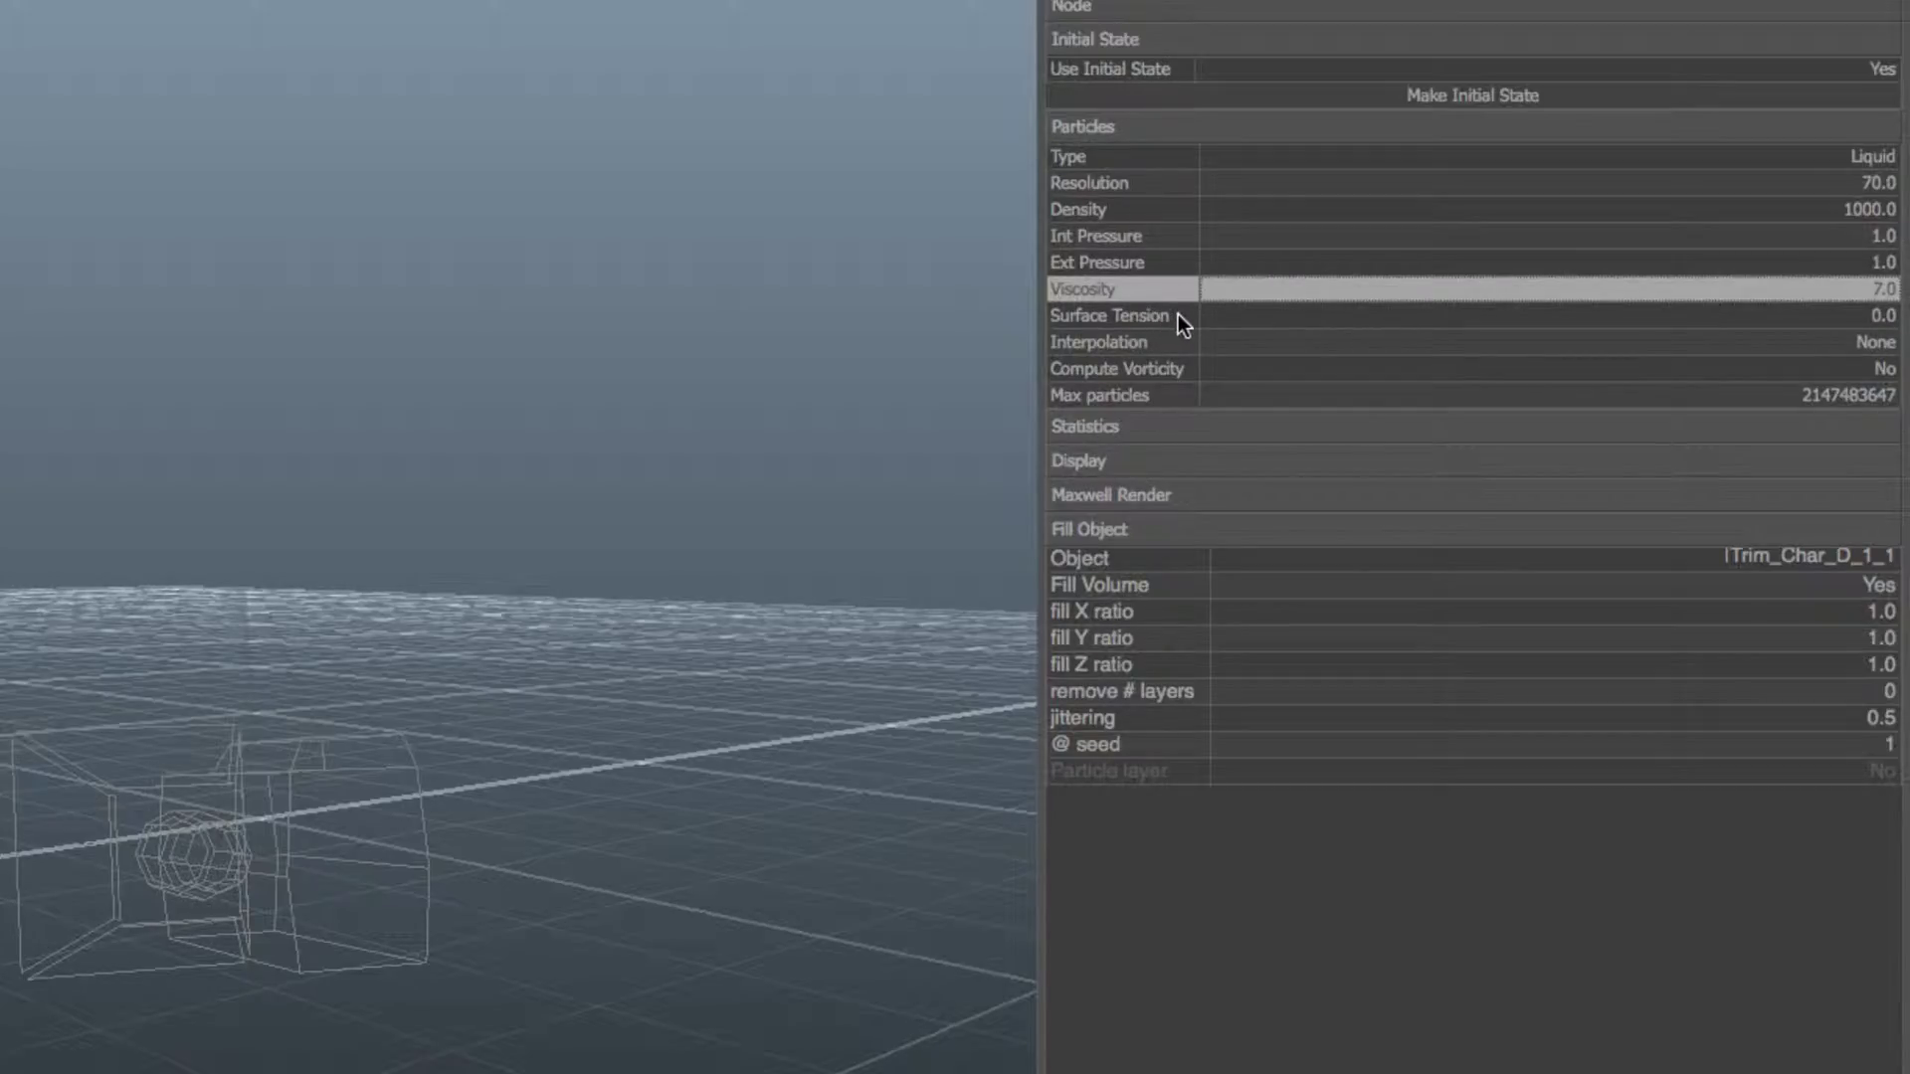
double_click(1883, 316)
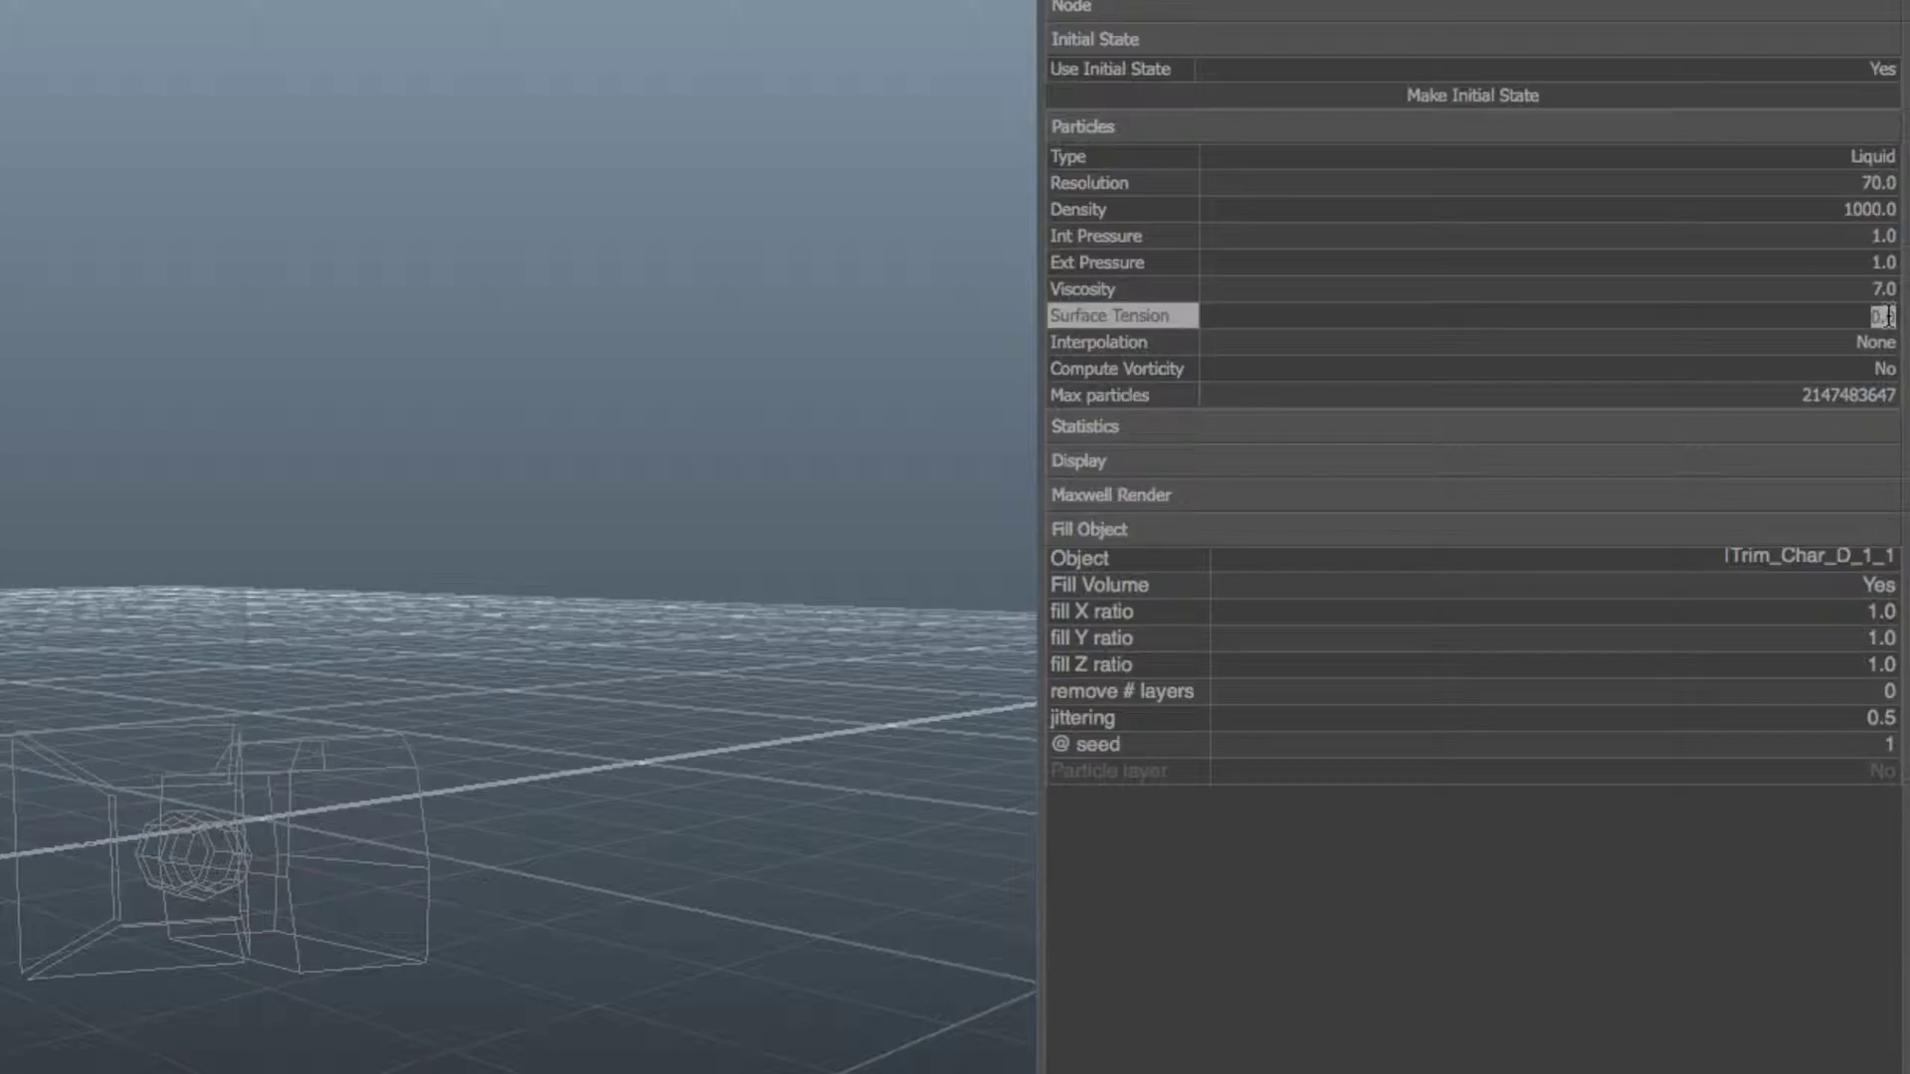
type("4")
key("Return")
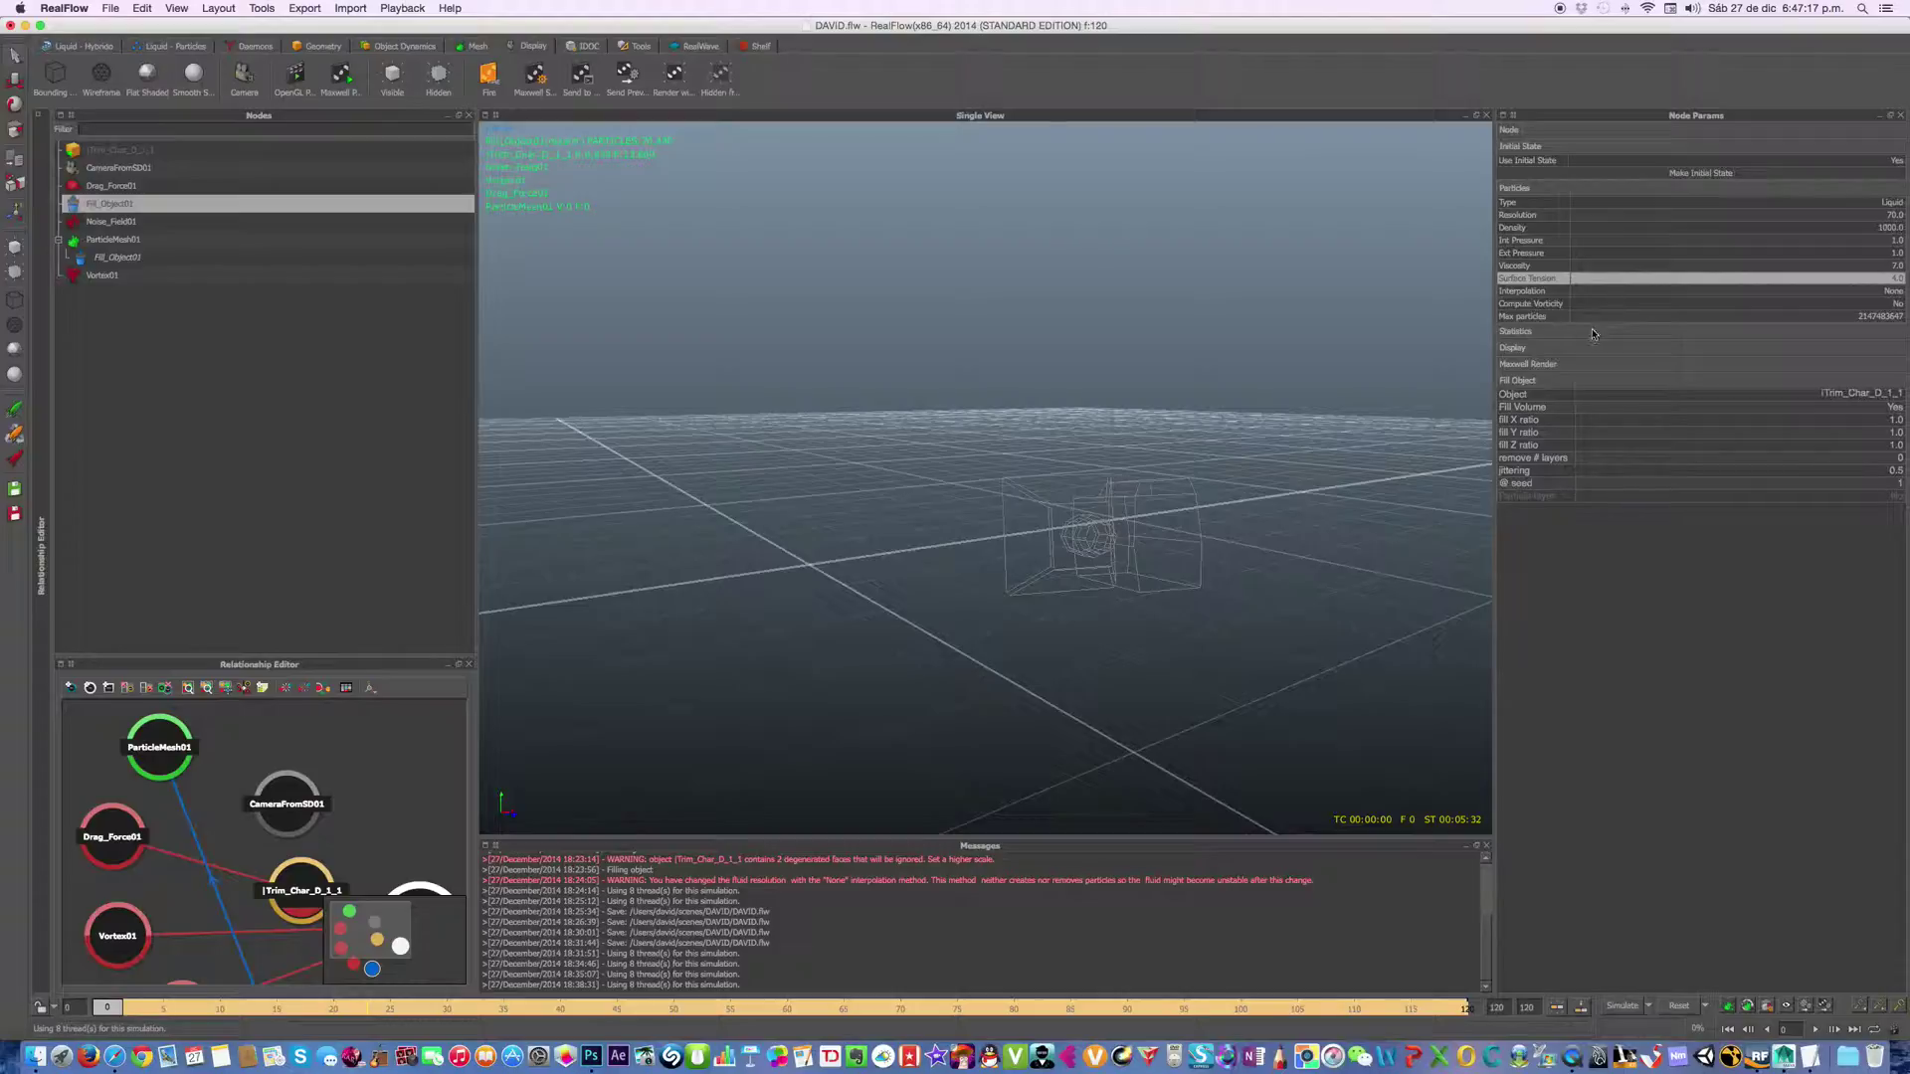
Scrub the timeline back to frame 1 and view the text-shaped particle mesh from the front
left_click_drag(1092, 493, 1505, 995, "alt")
left_click_drag(1229, 542, 1147, 457, "alt")
left_click_drag(1461, 1008, 42, 971)
left_click_drag(799, 614, 1062, 480, "alt")
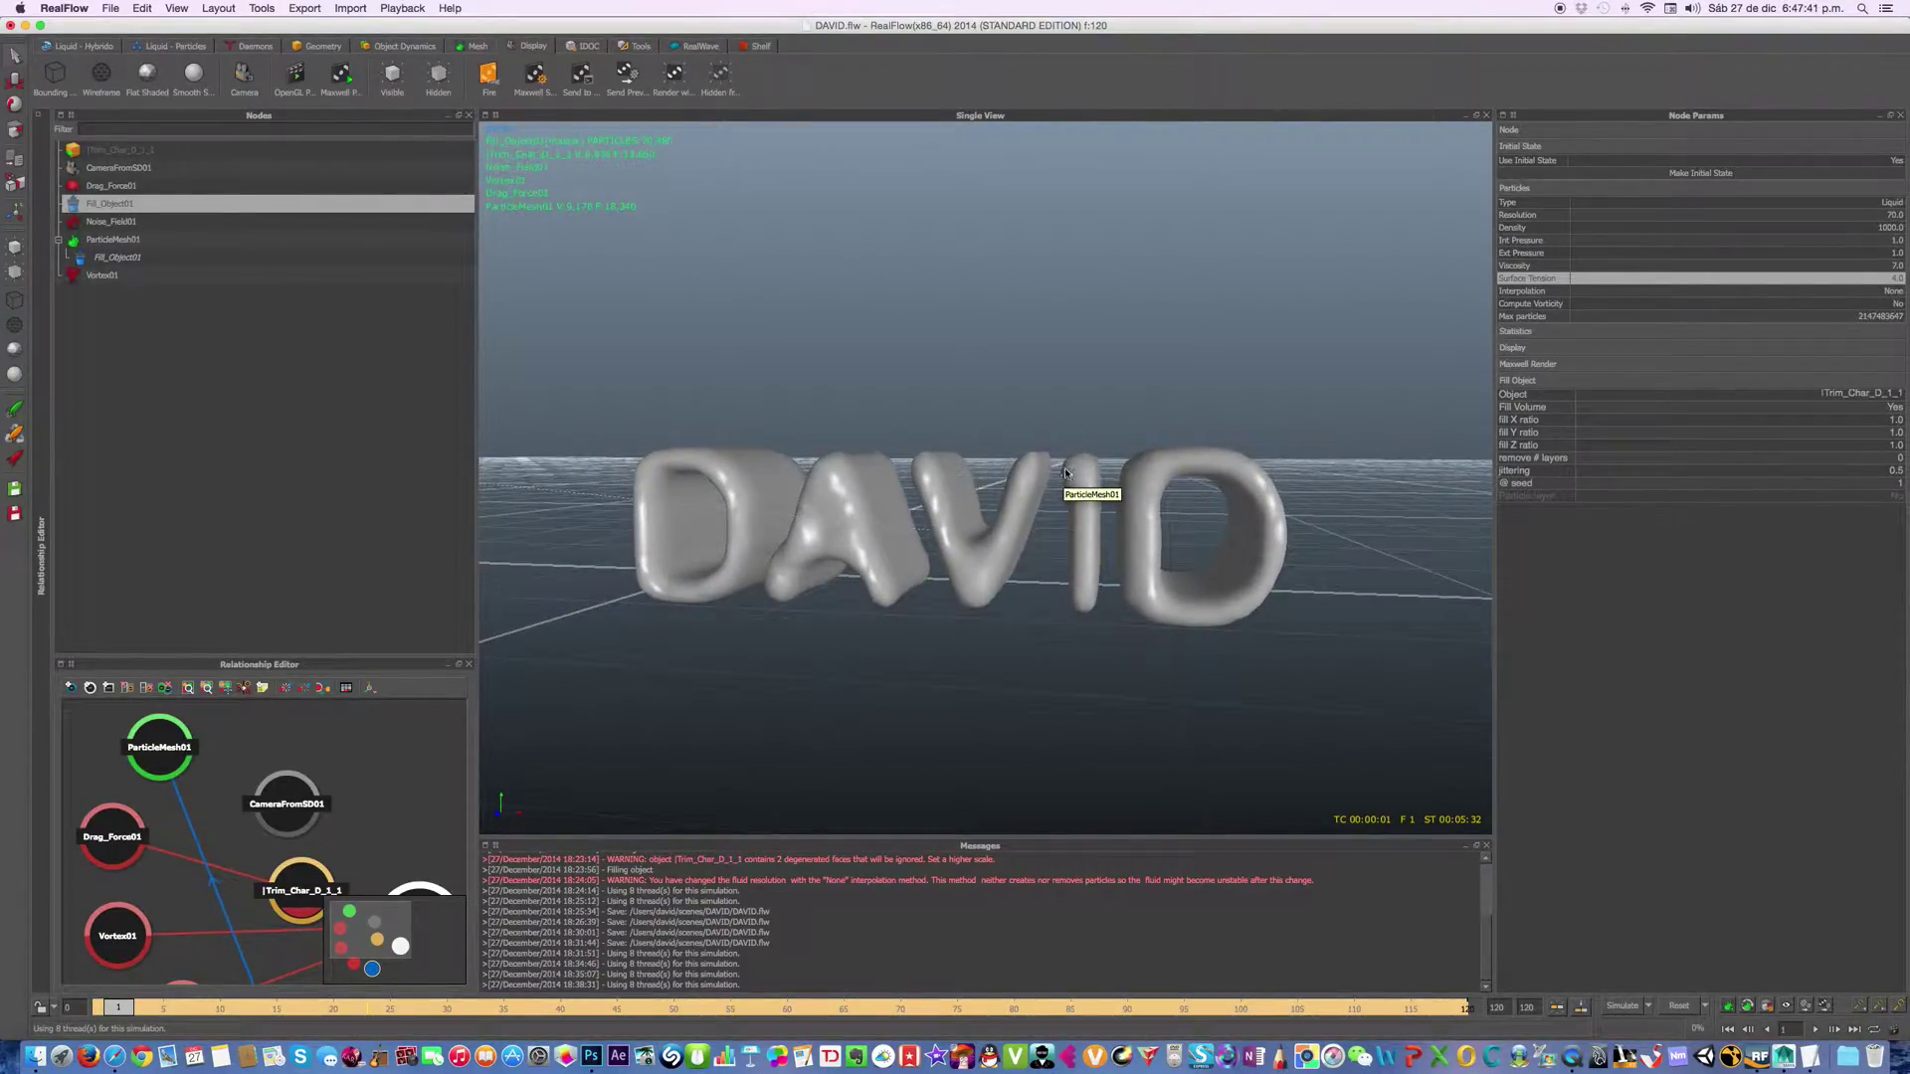
Select ParticleMesh01 and rebuild its mesh over the timeline's frame range
left_click(1154, 472)
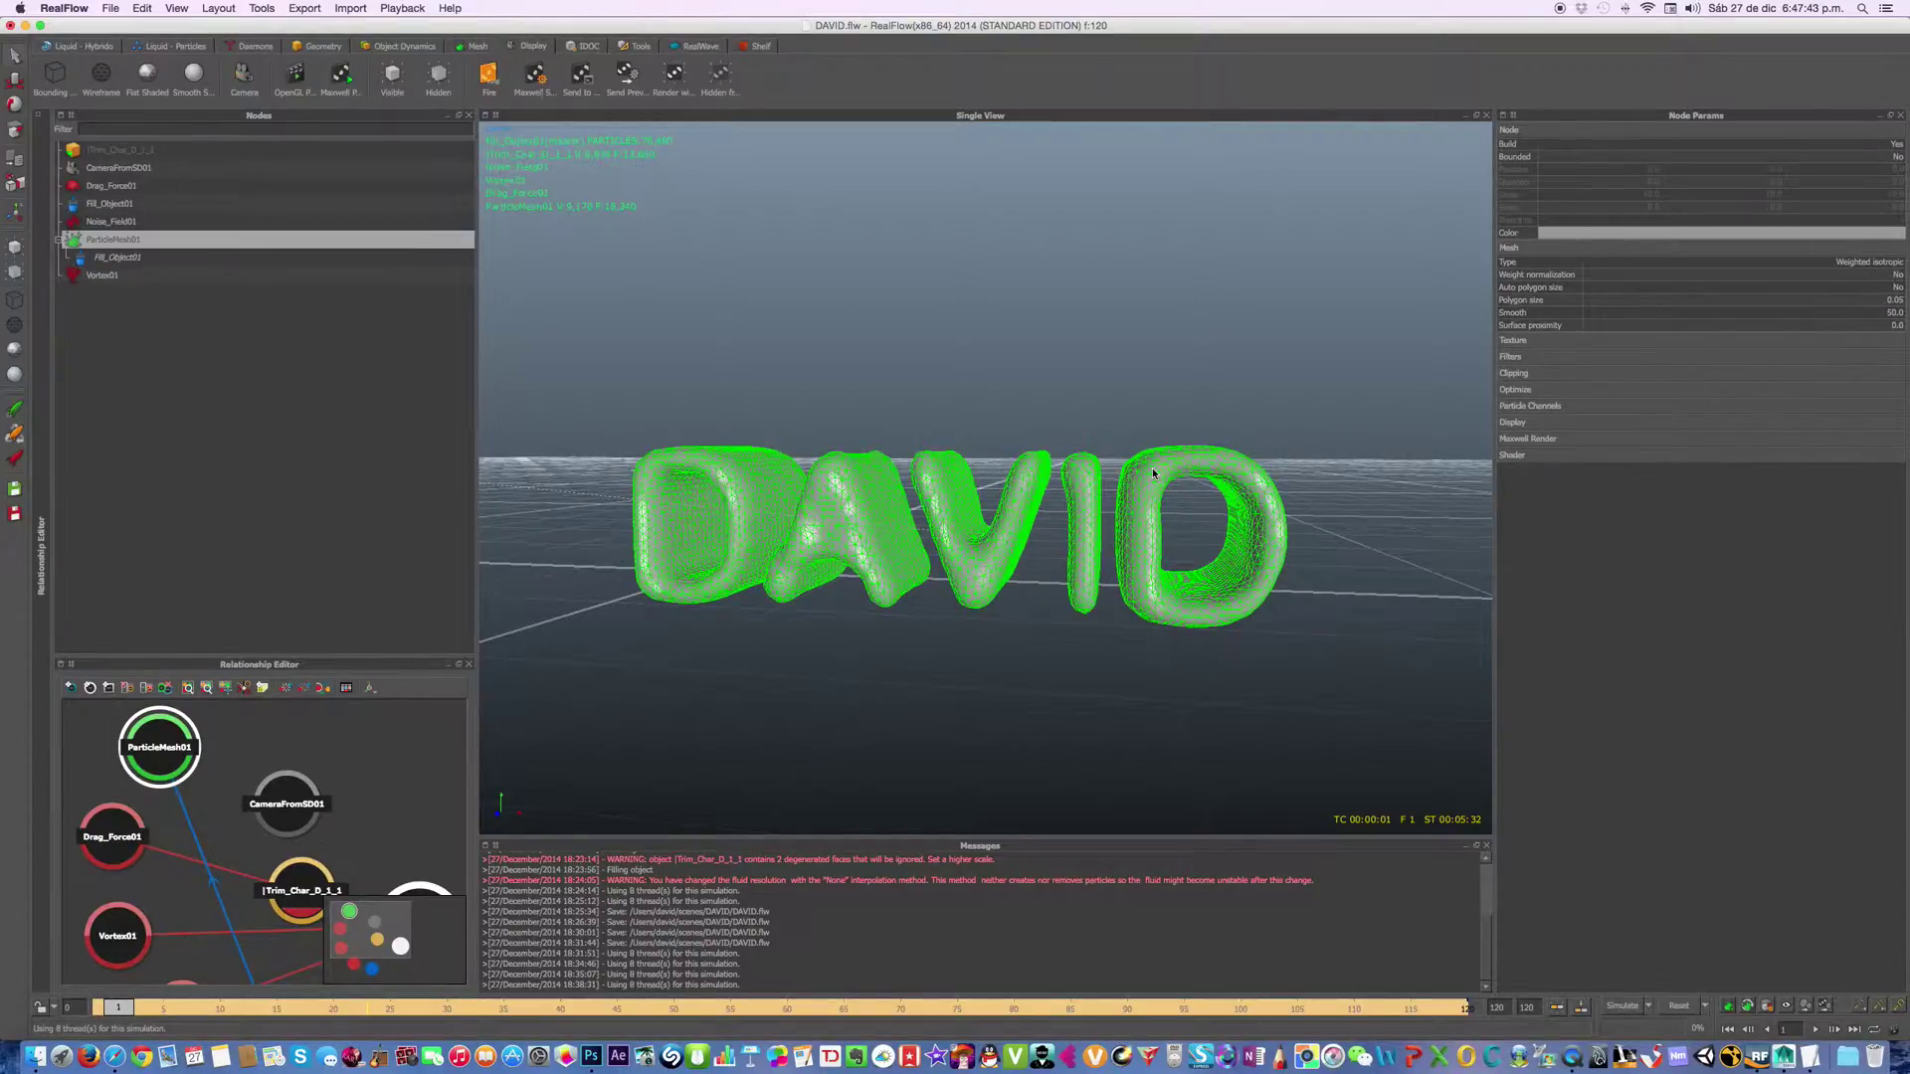
left_click(127, 258)
left_click(124, 203)
left_click(127, 243)
left_click(479, 45)
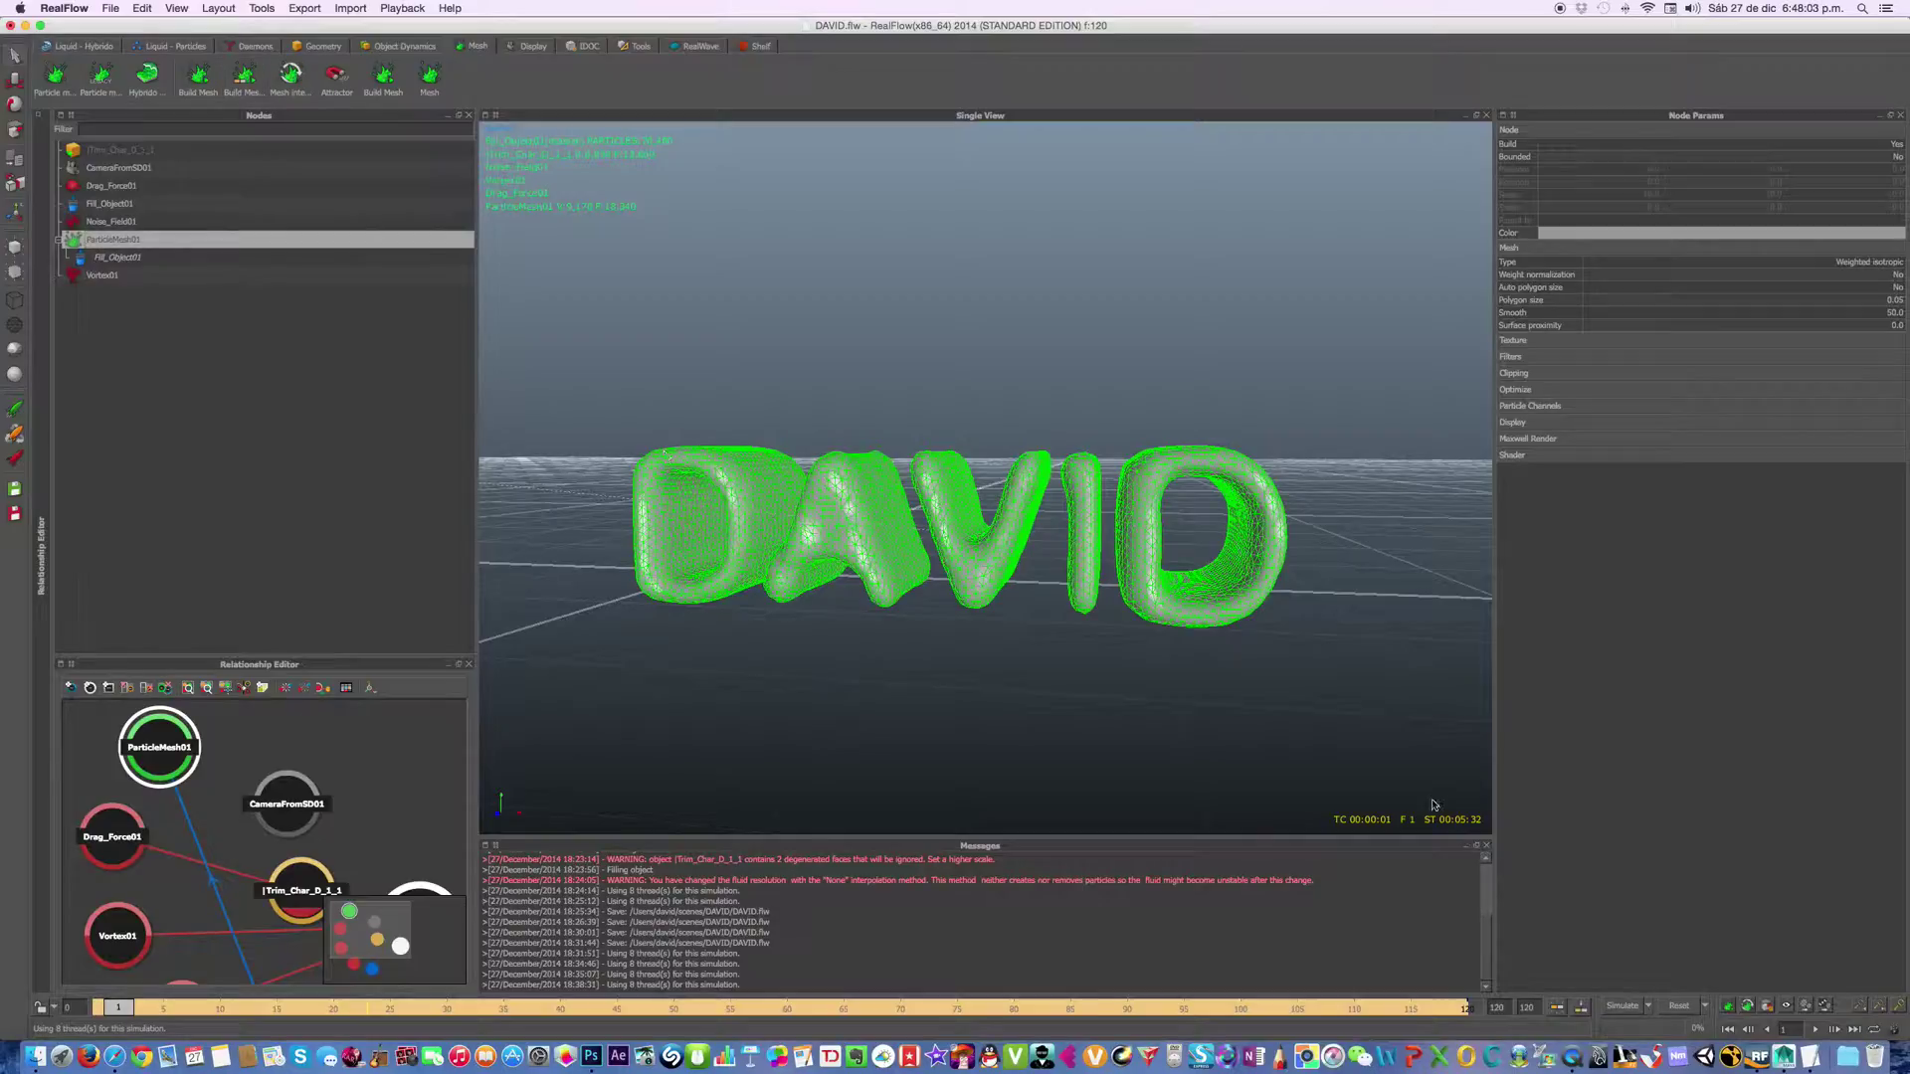
left_click(1727, 1007)
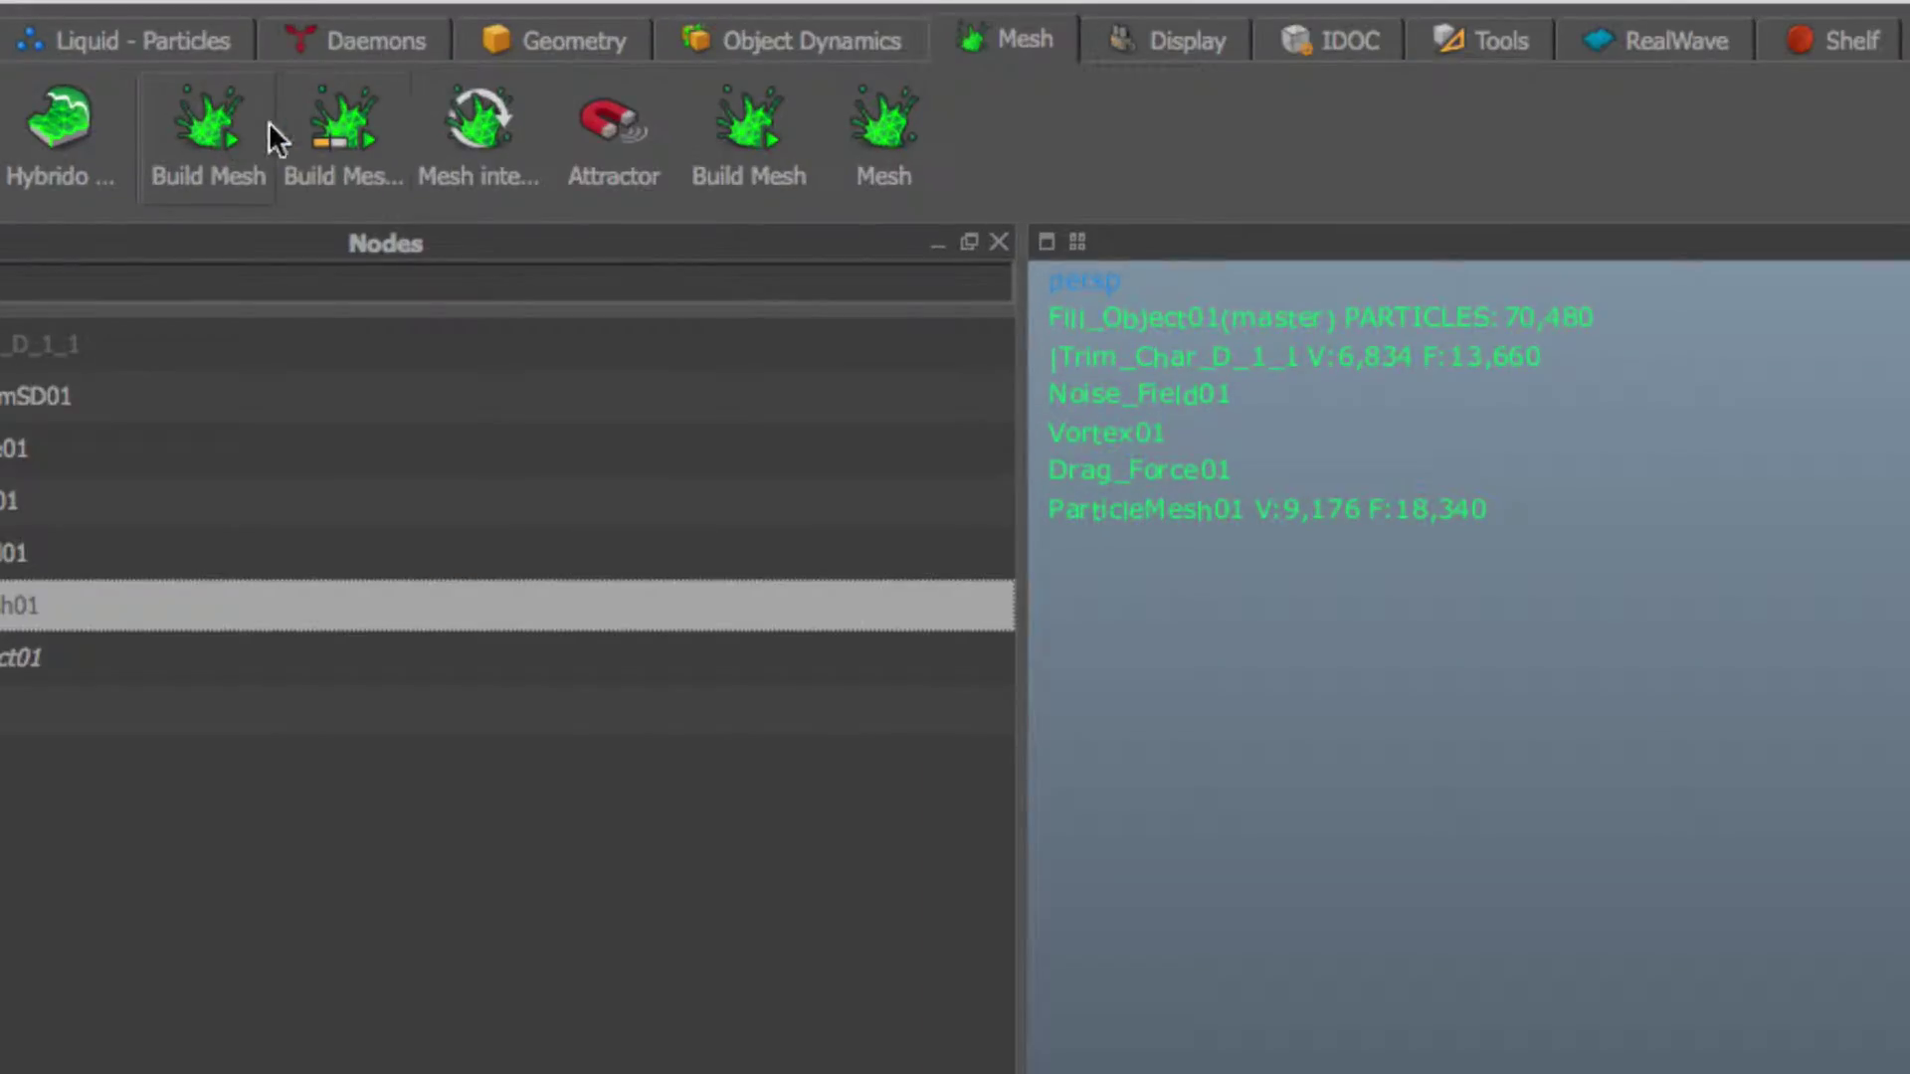
left_click(338, 149)
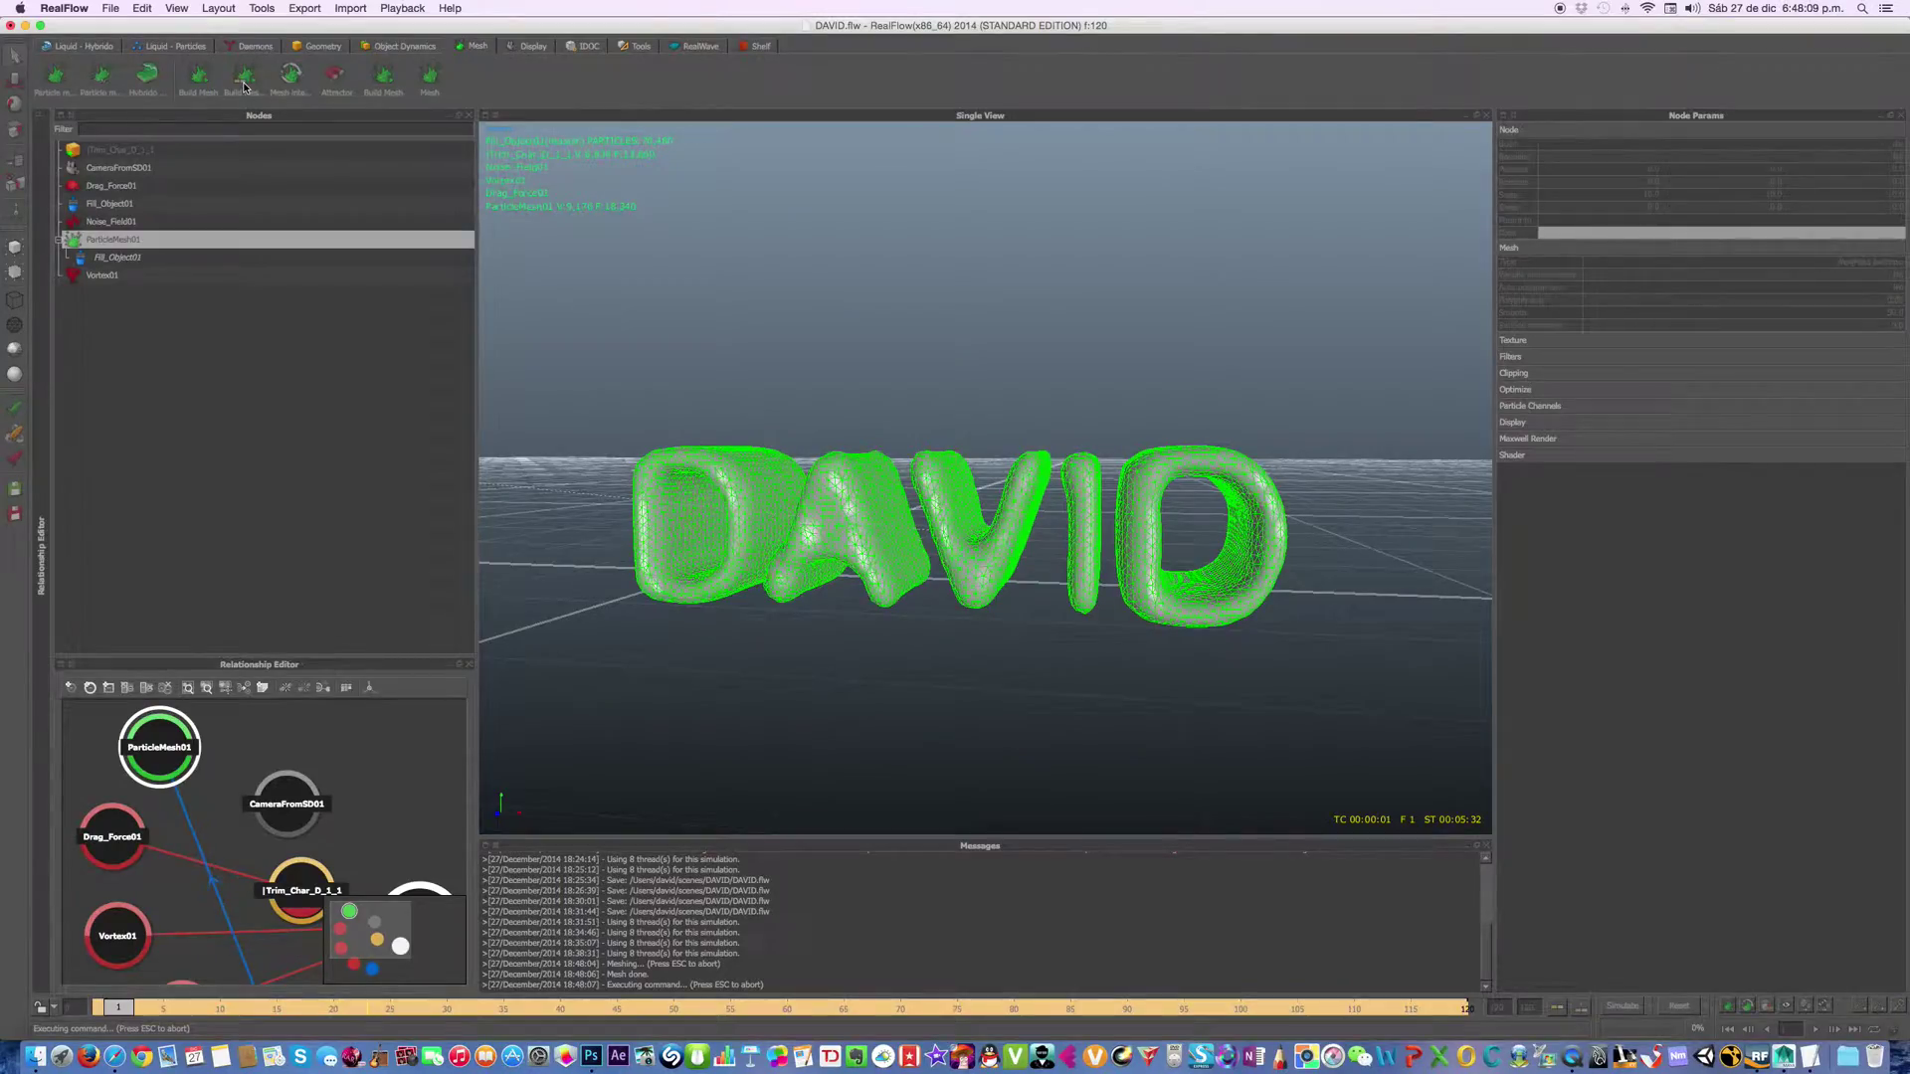